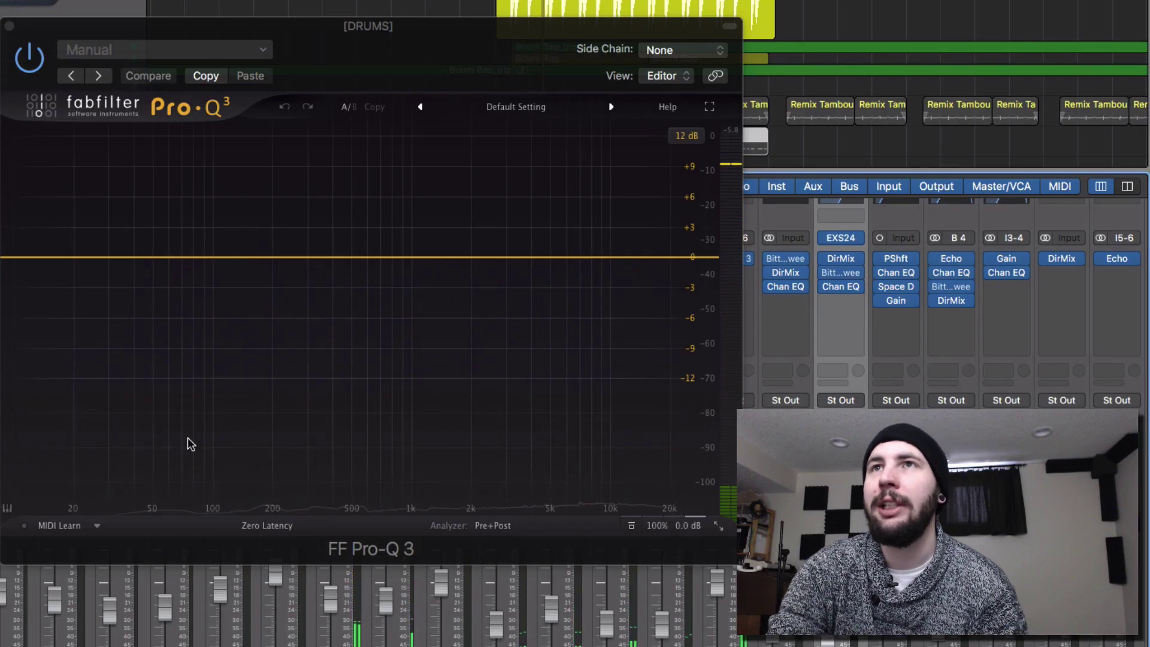
# Step: Play the drums and add a bell band boosting about +4.6 dB at 637 Hz
pyautogui.press('space')
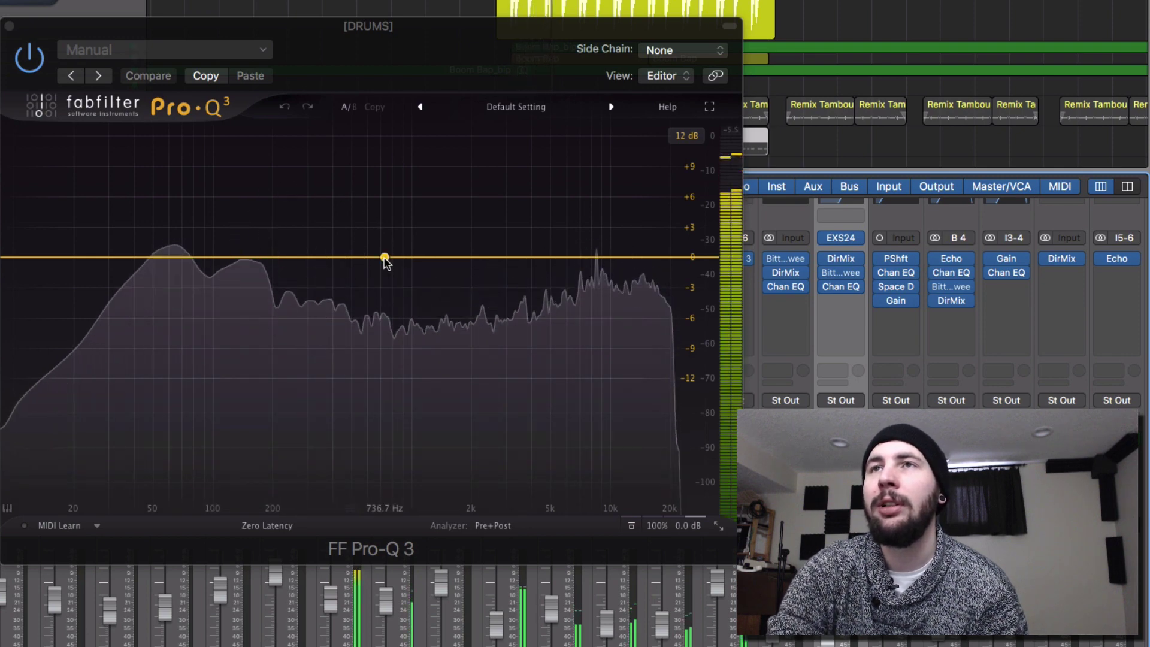
pyautogui.moveTo(385, 258); pyautogui.dragTo(373, 211)
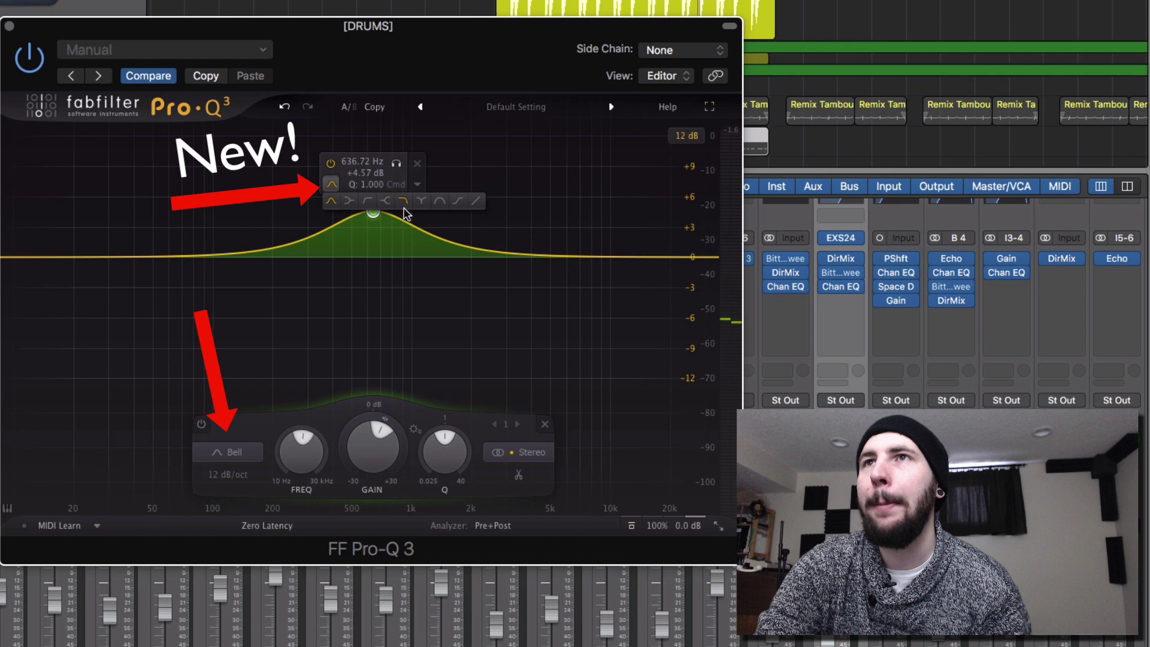
# Step: Turn the band into a low cut swept down to about 100 Hz and audition it
pyautogui.click(369, 203)
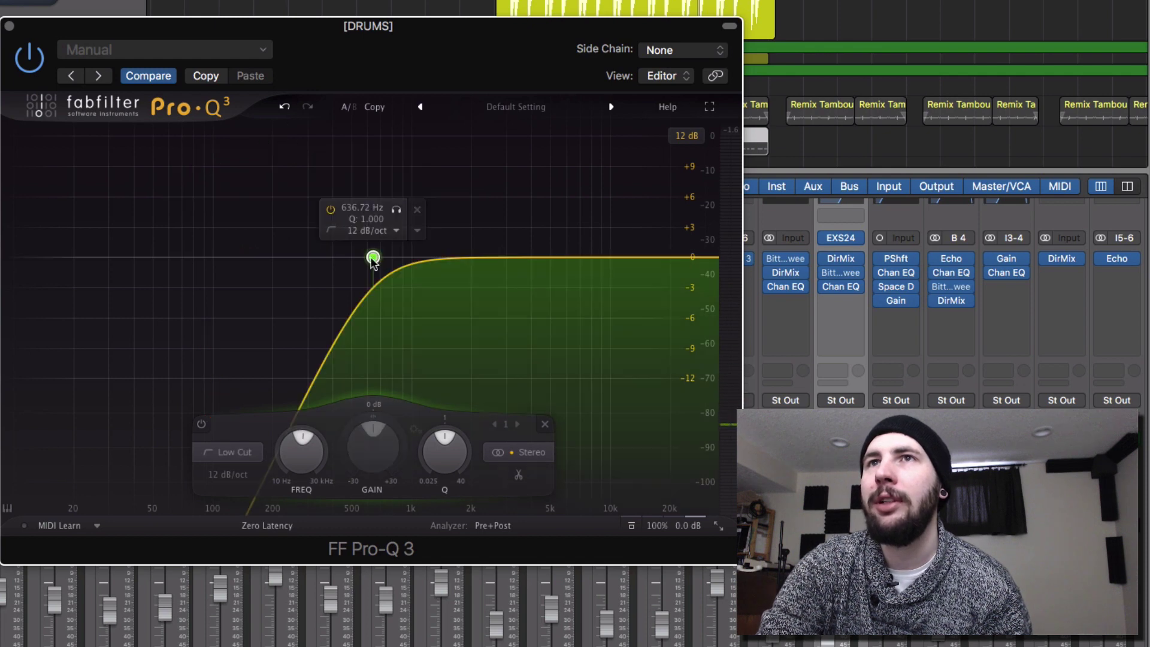
pyautogui.moveTo(372, 259); pyautogui.dragTo(148, 263)
pyautogui.press('space')
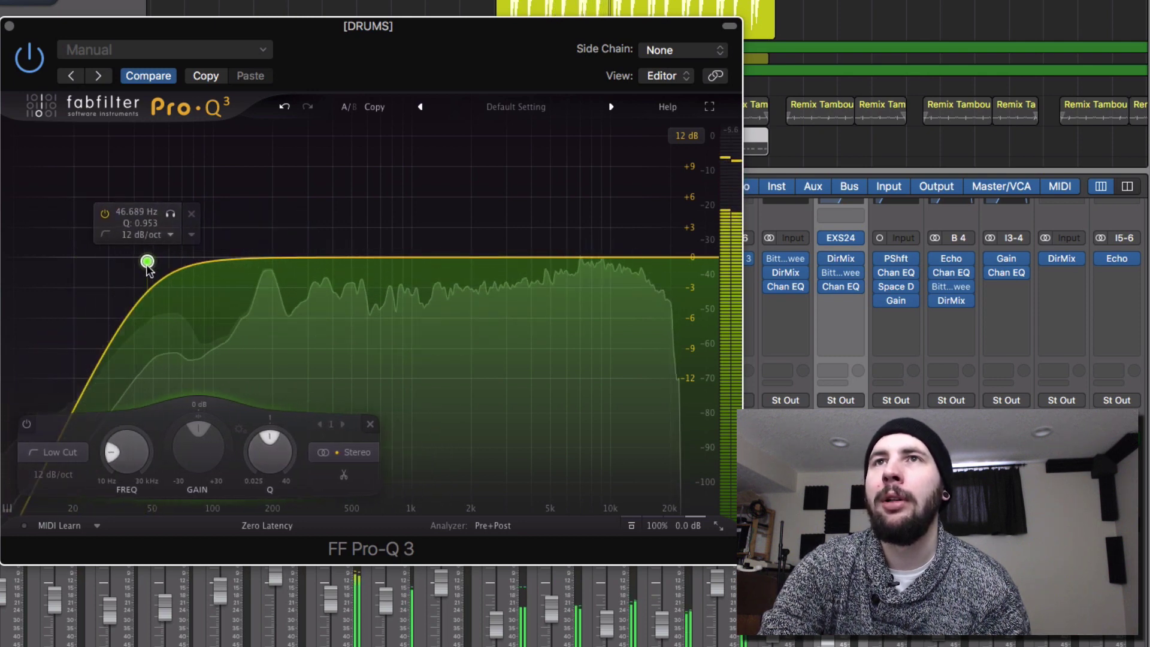
pyautogui.press('space')
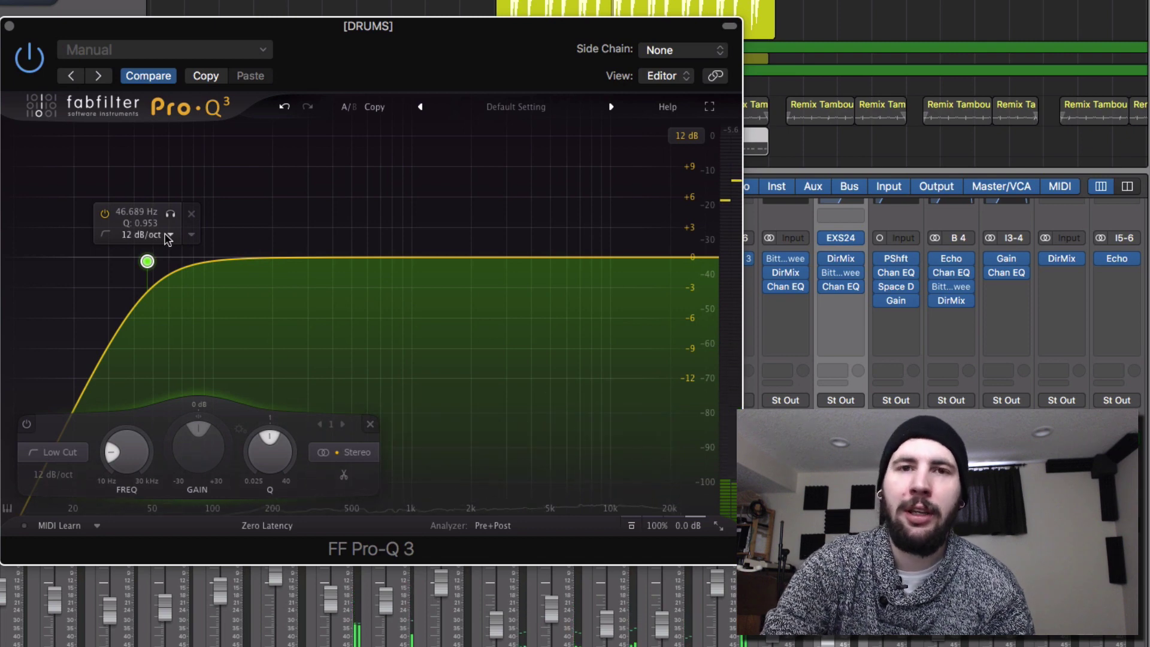
# Step: Give the low cut a Brickwall slope and sweep it up to about 1651.6 Hz
pyautogui.click(168, 236)
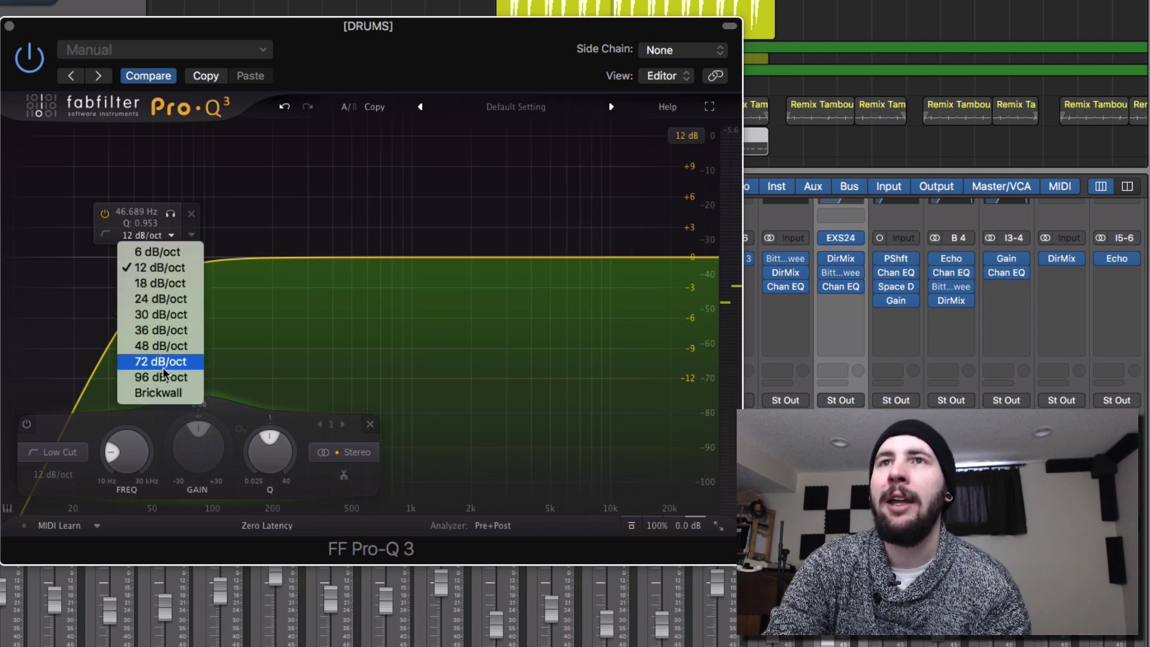
pyautogui.click(158, 393)
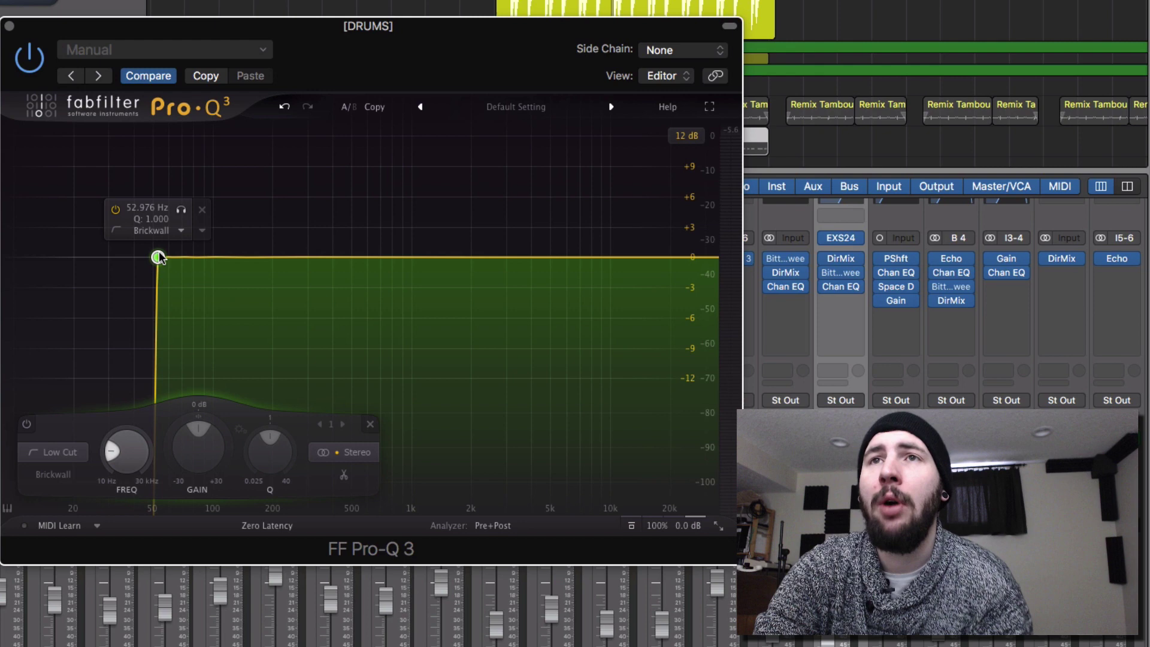
pyautogui.press('space')
pyautogui.moveTo(158, 258); pyautogui.dragTo(457, 242)
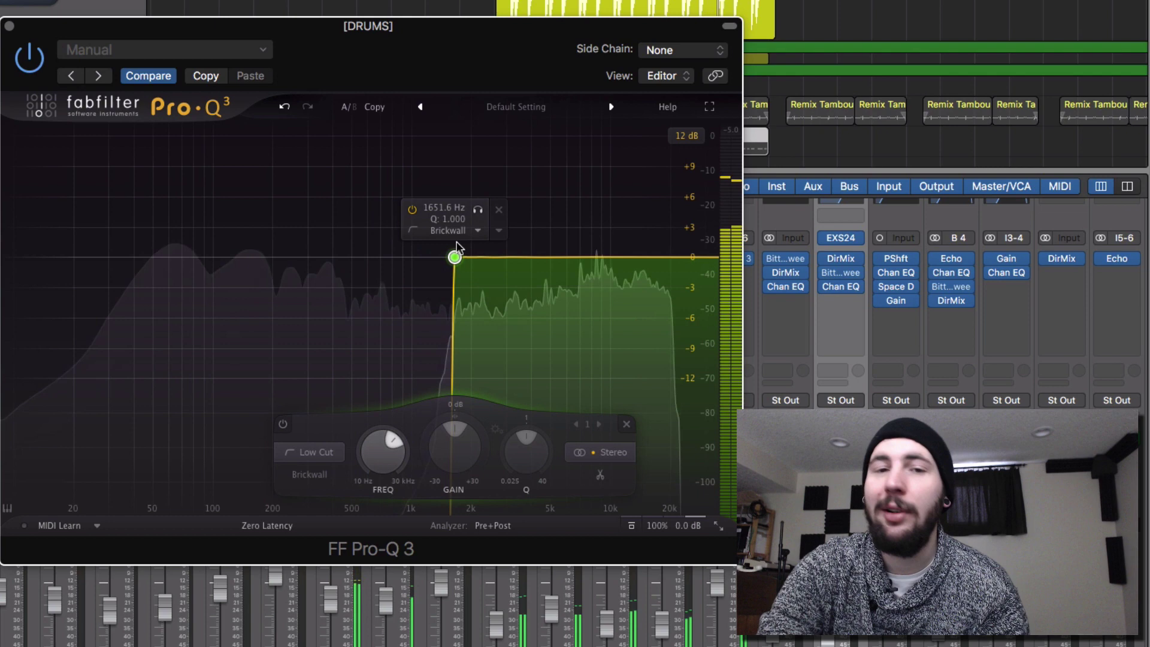
# Step: Delete the low-cut band and freeze the spectrum with Spectrum Grab to view its peaks
pyautogui.press('Delete')
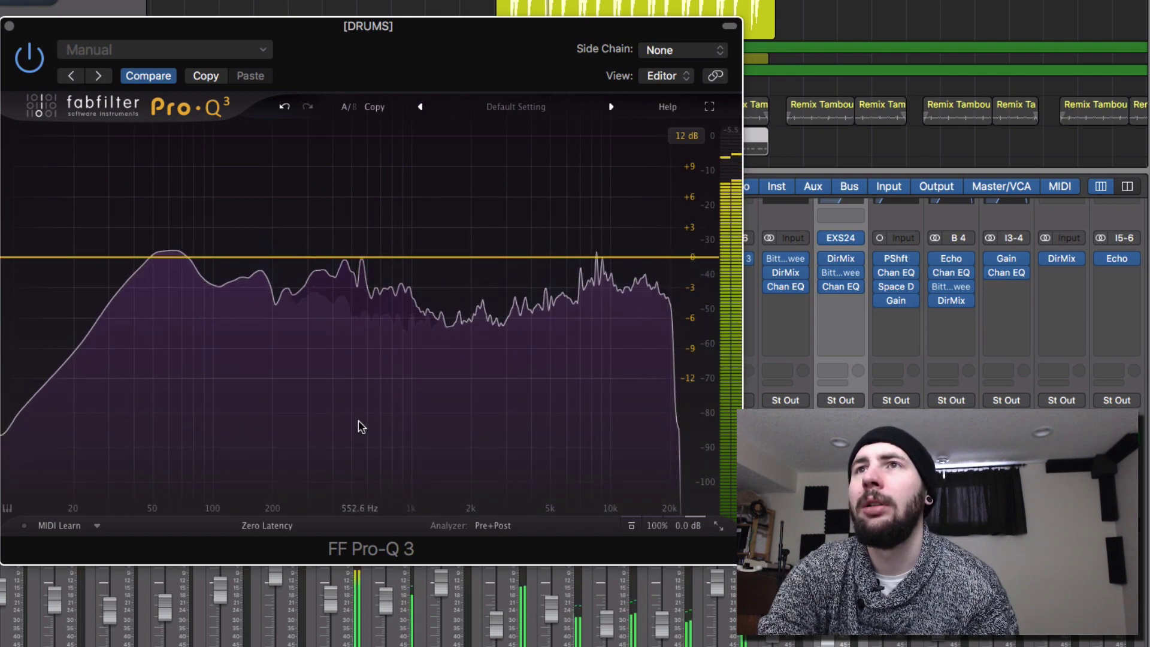
pyautogui.moveTo(358, 420); pyautogui.dragTo(305, 307)
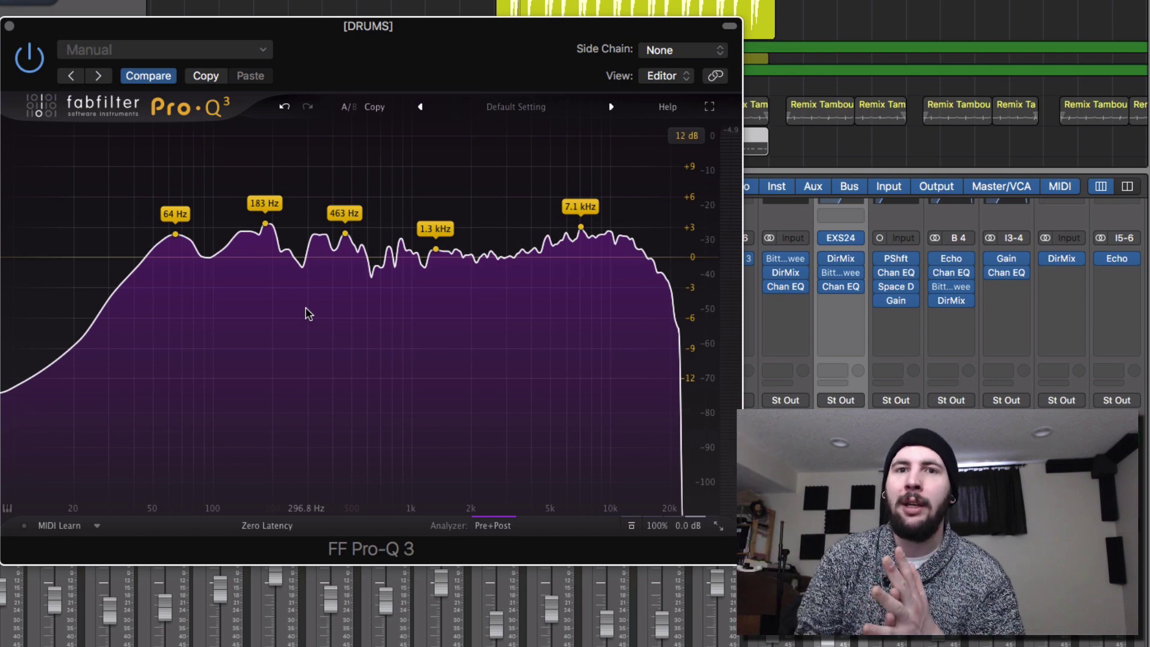
# Step: Set the analyzer to show External: G chords as a reference spectrum
pyautogui.click(490, 524)
pyautogui.click(491, 525)
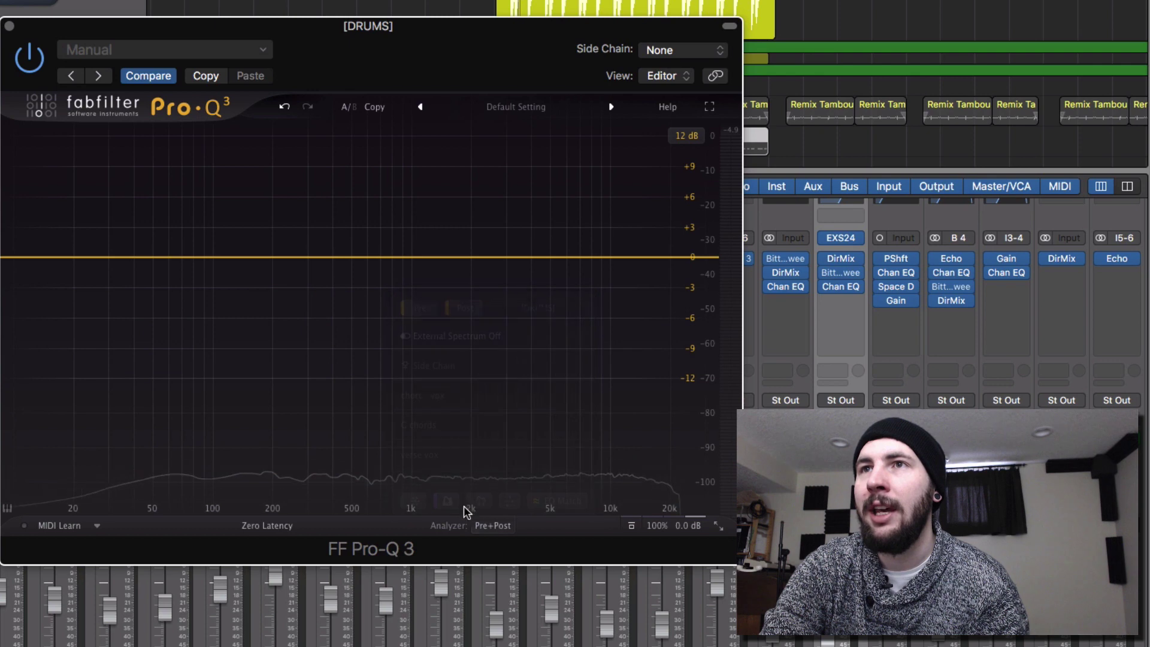
pyautogui.click(488, 525)
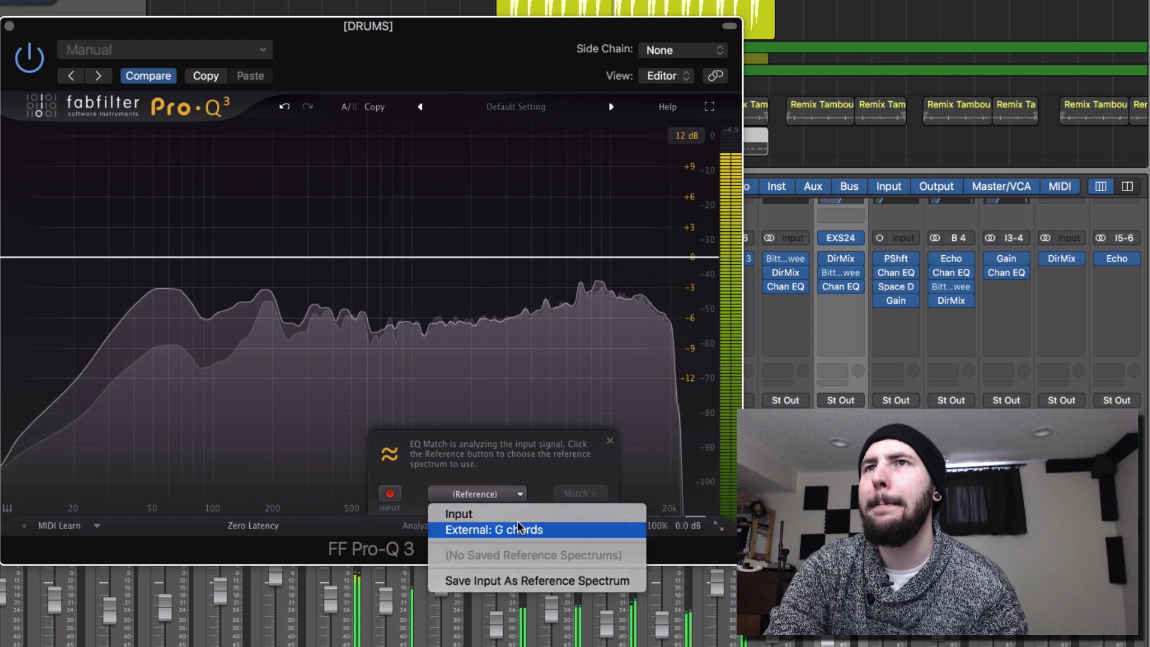
pyautogui.click(515, 529)
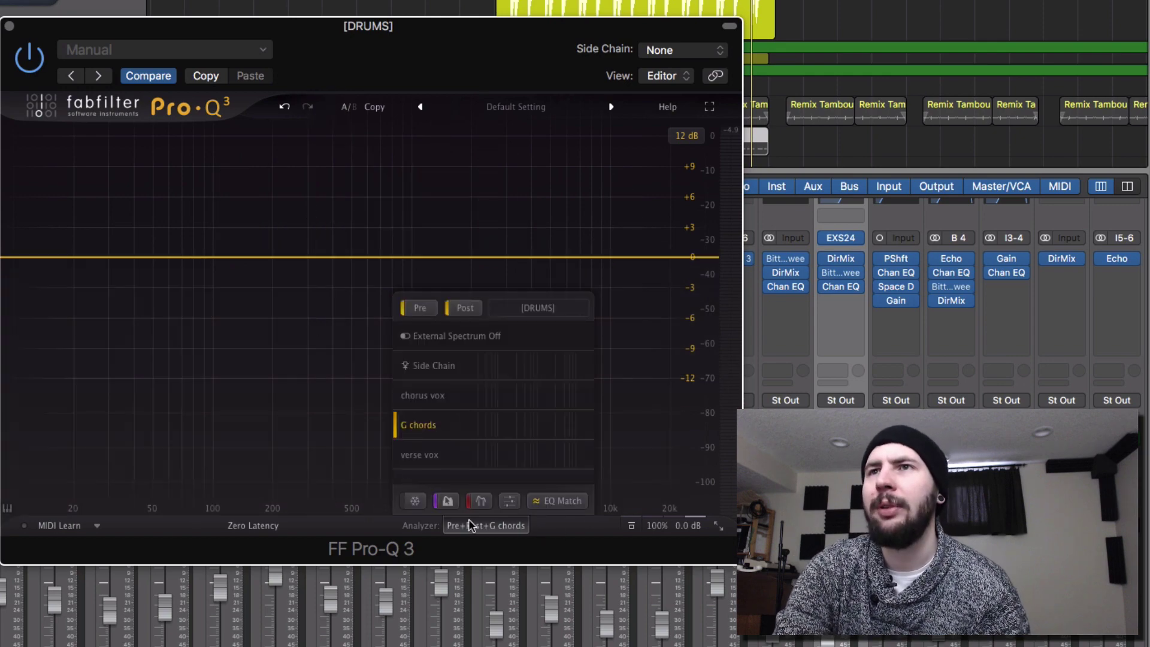
# Step: Close the analyzer settings, inspect the frozen spectrum, and add a bell cut near 142 Hz
pyautogui.click(473, 526)
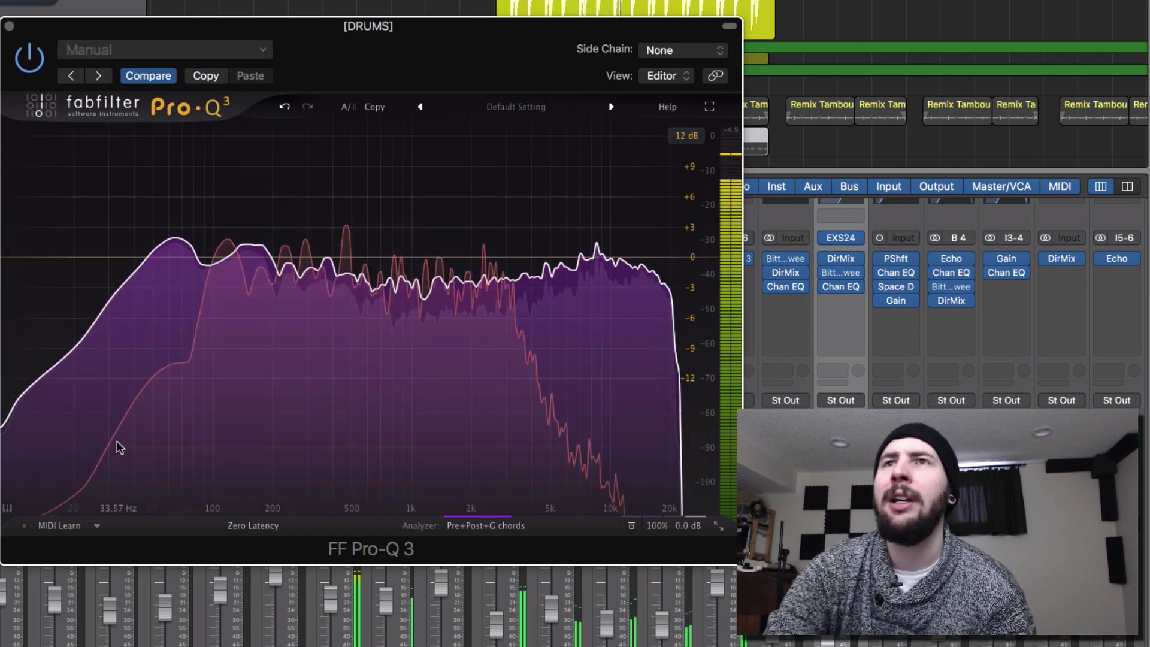
pyautogui.moveTo(118, 446); pyautogui.dragTo(555, 429)
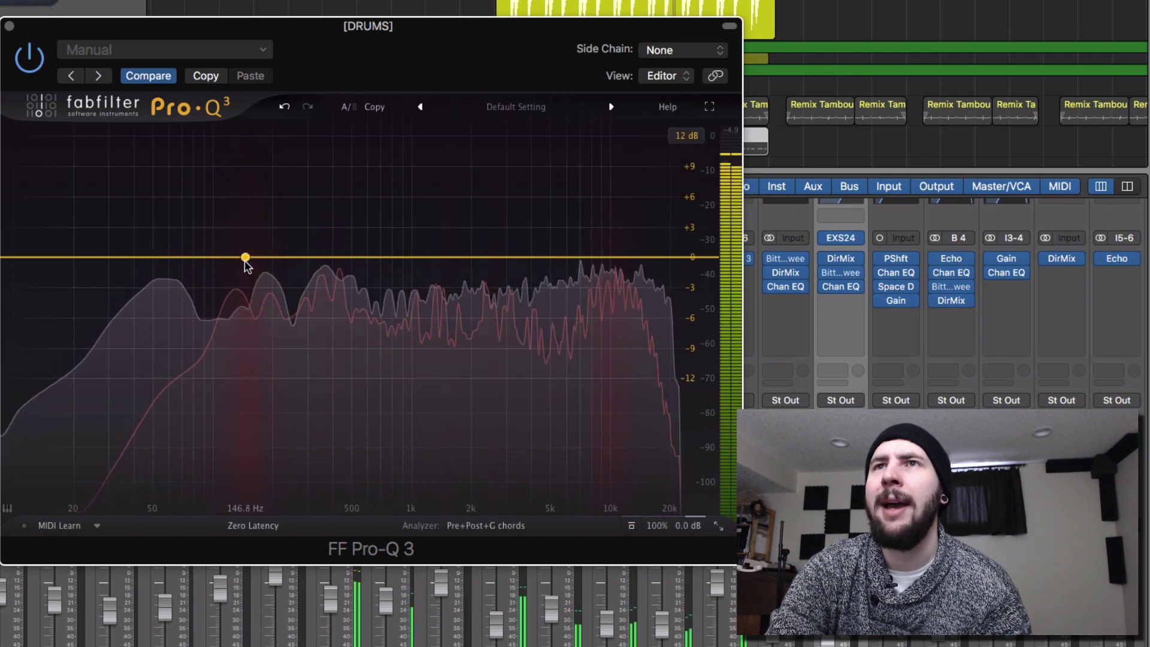
pyautogui.moveTo(246, 257); pyautogui.dragTo(244, 450)
# Step: Ease the 147 Hz cut to −4.88 dB, add a +5.75 dB bell at 61 Hz and a −17 dB shelf at 9147 Hz
pyautogui.moveTo(248, 571); pyautogui.dragTo(248, 571)
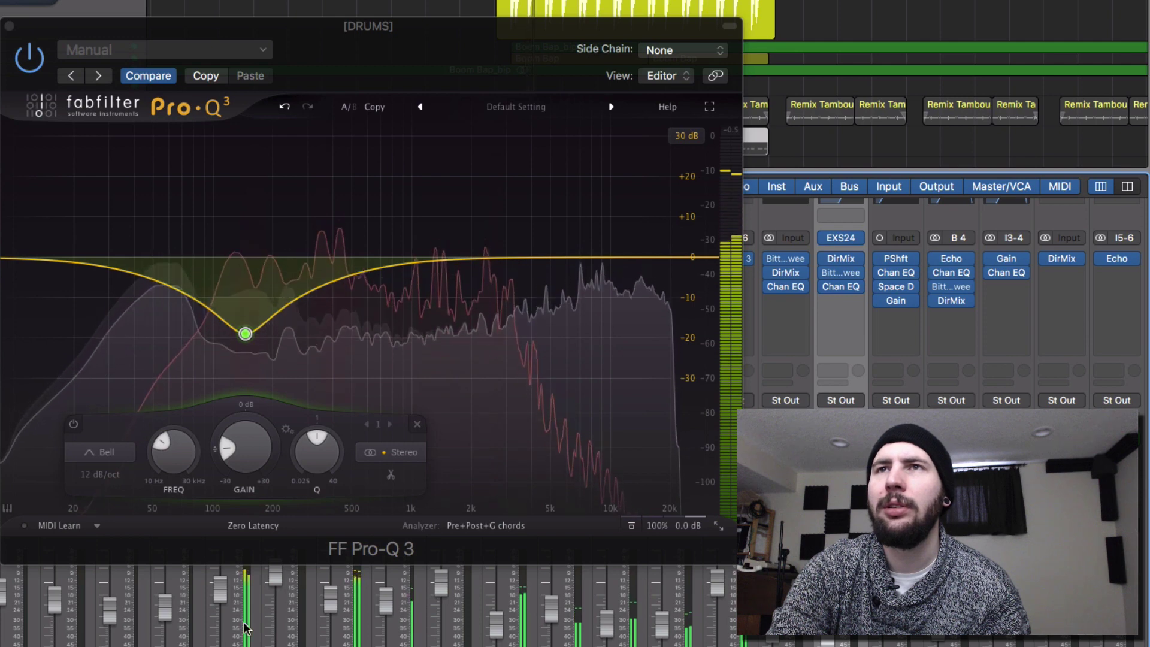
pyautogui.moveTo(245, 333); pyautogui.dragTo(249, 266)
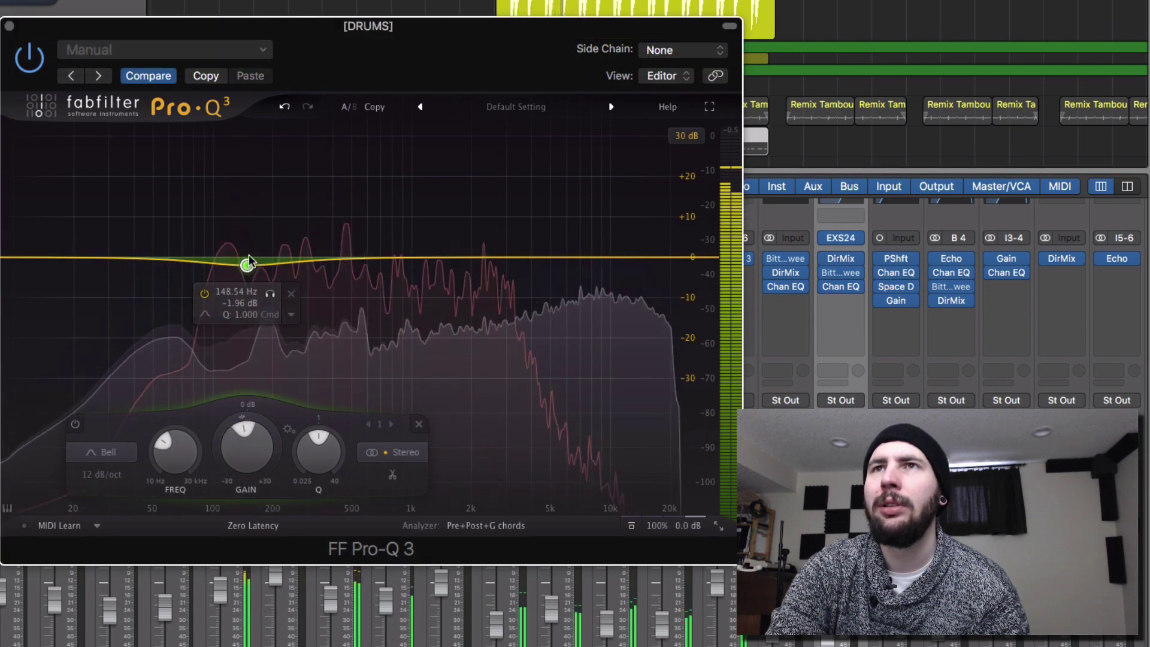
pyautogui.moveTo(248, 259)
pyautogui.mouseDown()
pyautogui.moveTo(253, 151)
pyautogui.moveTo(248, 278)
pyautogui.mouseUp()
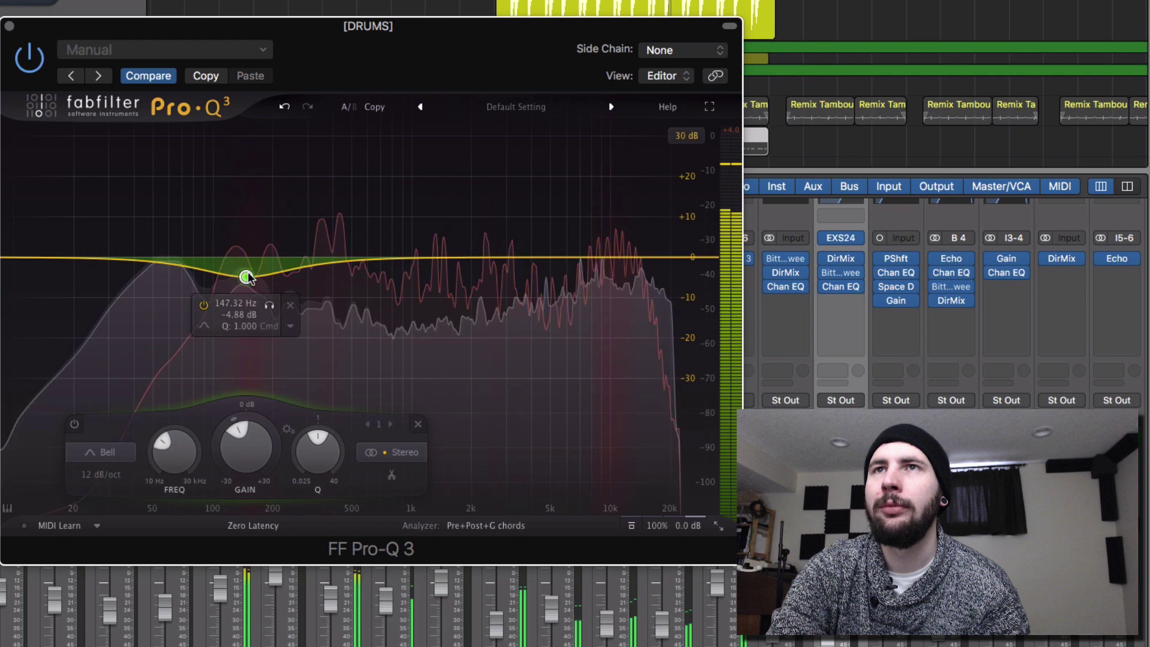
pyautogui.moveTo(157, 259); pyautogui.dragTo(170, 236)
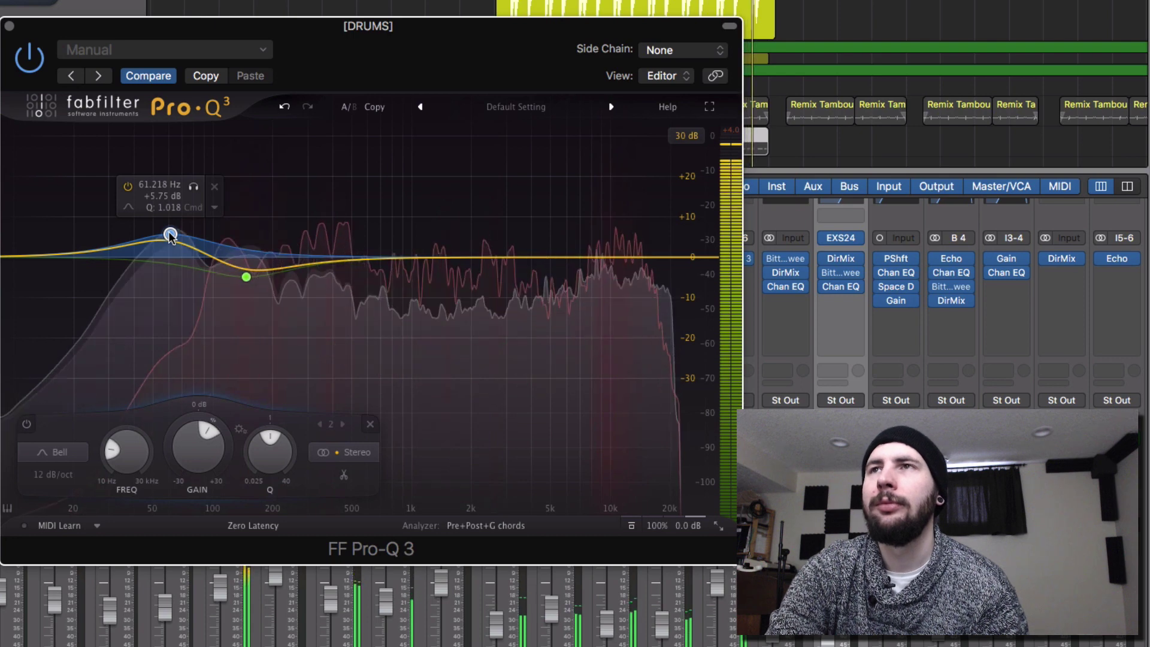
pyautogui.moveTo(608, 258); pyautogui.dragTo(601, 317)
# Step: Try a notch shape on the third band near 5.8 kHz, then return it to a bell
pyautogui.click(562, 343)
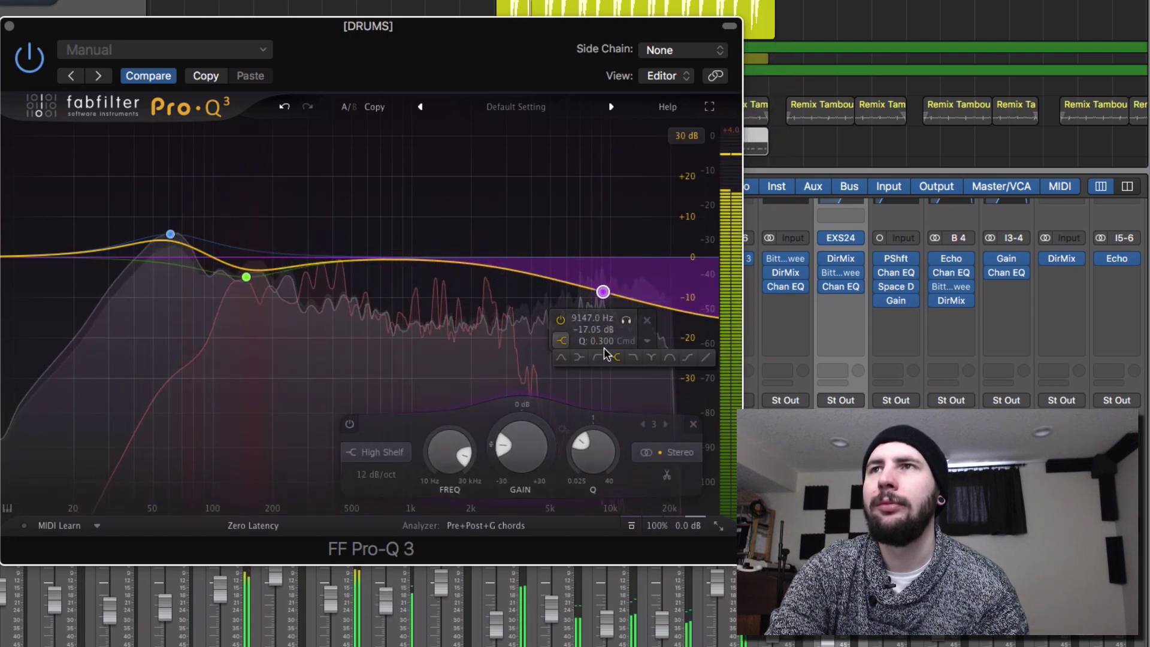
pyautogui.click(655, 359)
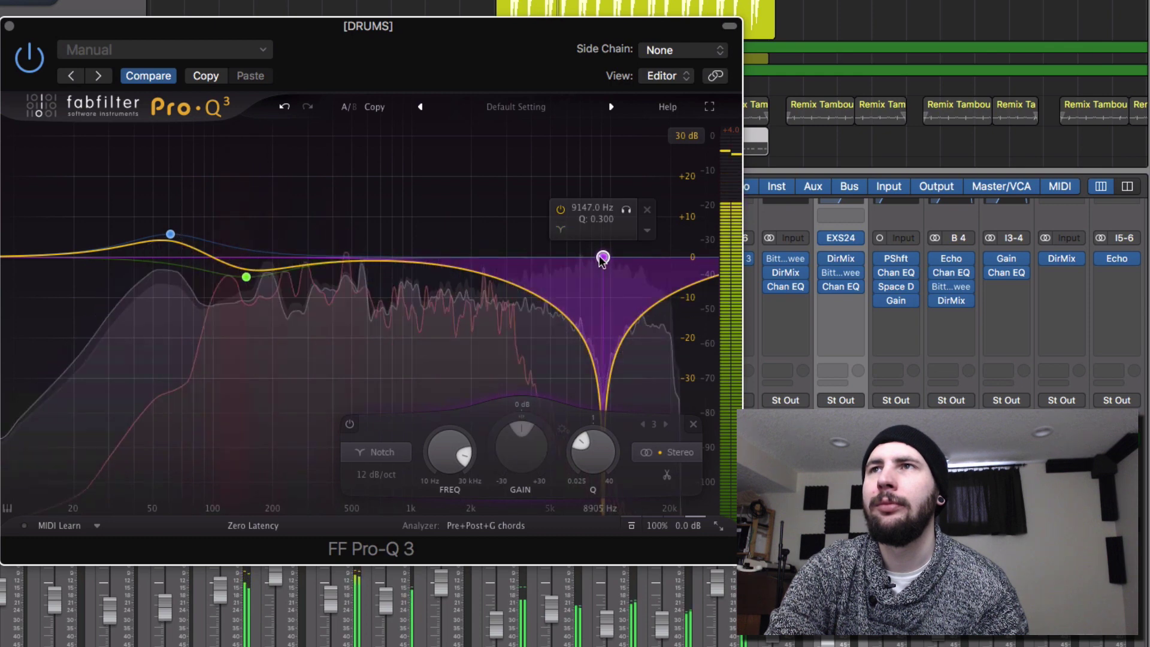
pyautogui.moveTo(603, 258)
pyautogui.mouseDown()
pyautogui.moveTo(563, 257)
pyautogui.moveTo(605, 257)
pyautogui.mouseUp()
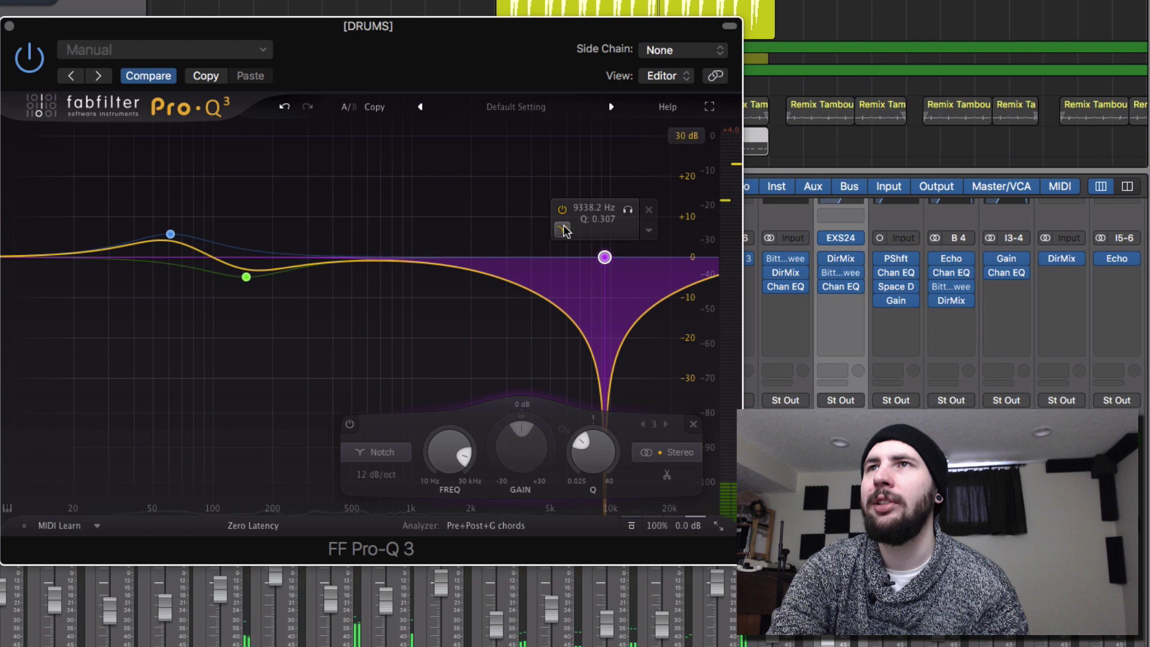
pyautogui.moveTo(563, 229)
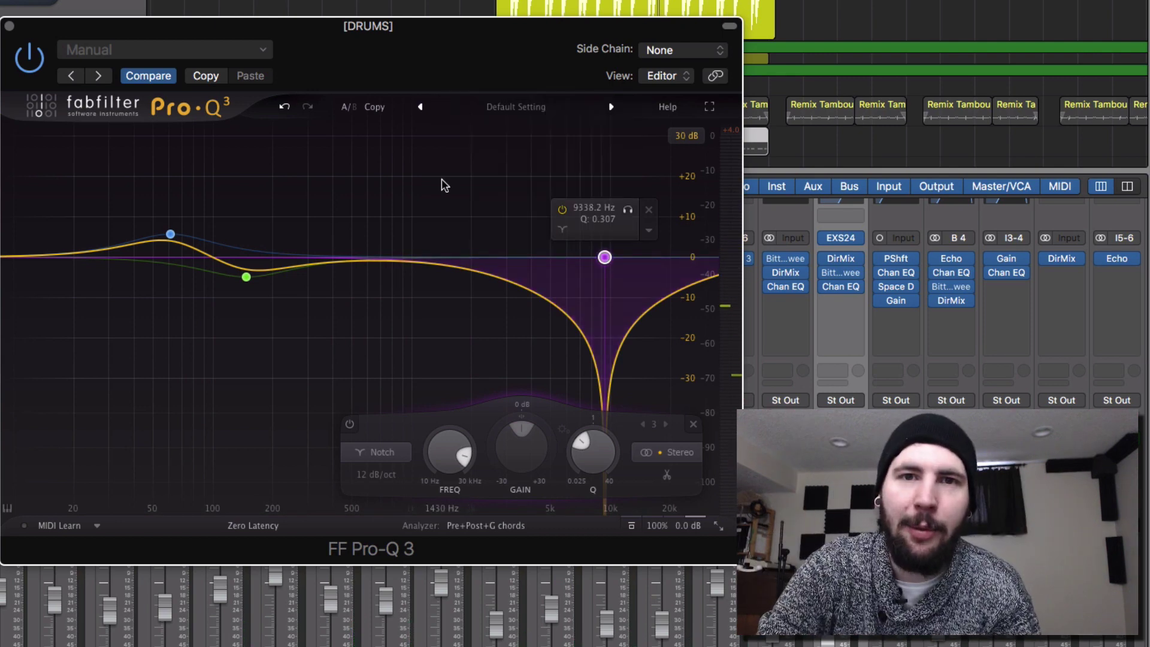
pyautogui.click(564, 230)
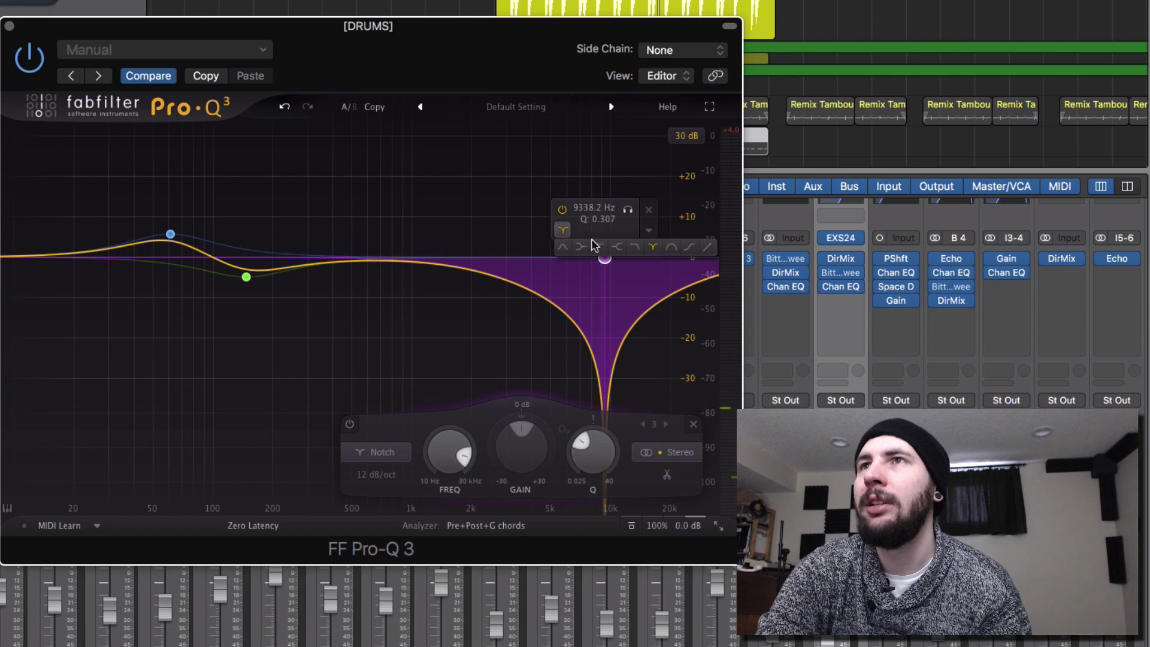
pyautogui.click(562, 247)
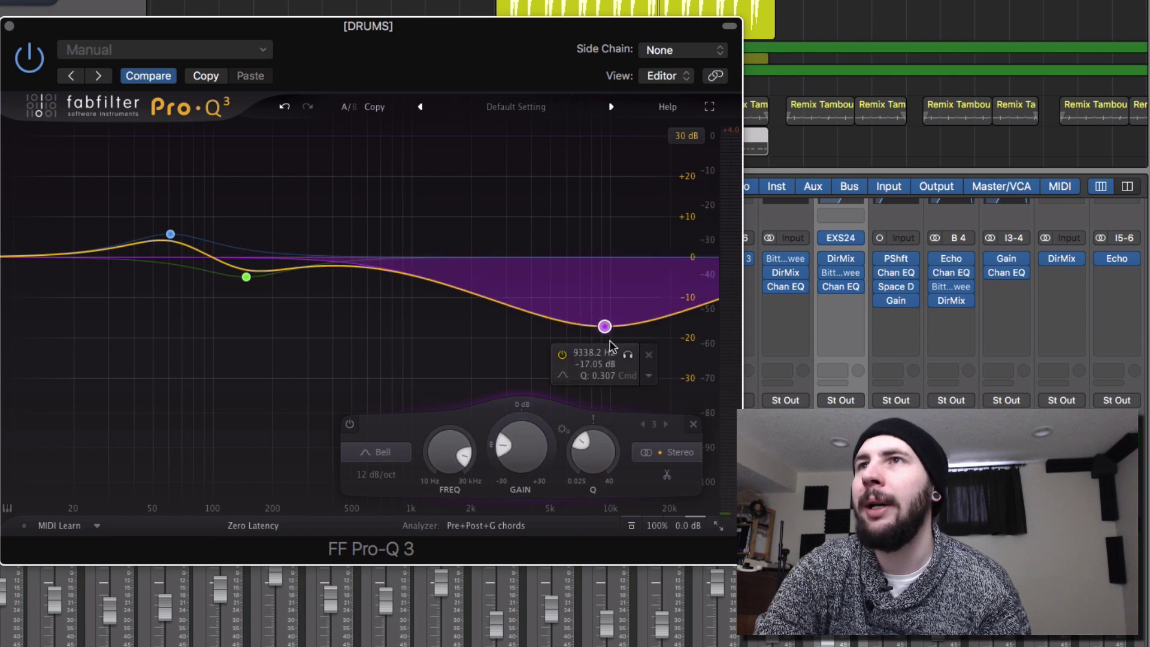
# Step: Raise the third band to about +20 dB, then pull its gain down to about −7.3 dB
pyautogui.scroll(5, 605, 326)
pyautogui.moveTo(605, 327); pyautogui.dragTo(607, 183)
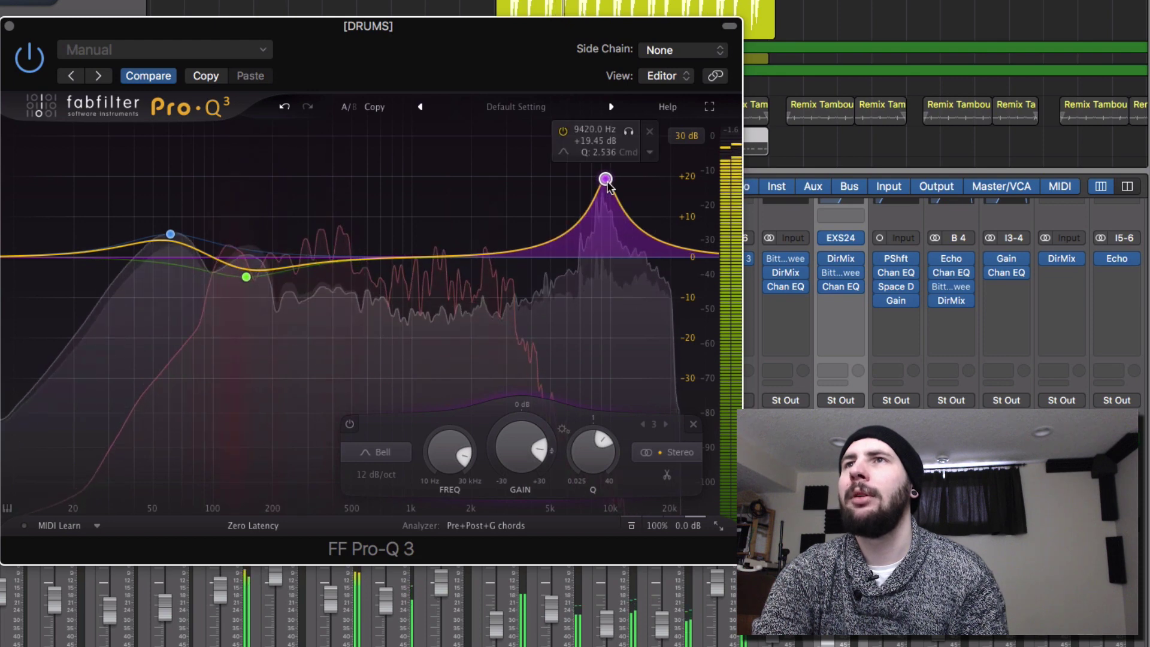
pyautogui.moveTo(521, 446); pyautogui.dragTo(521, 529)
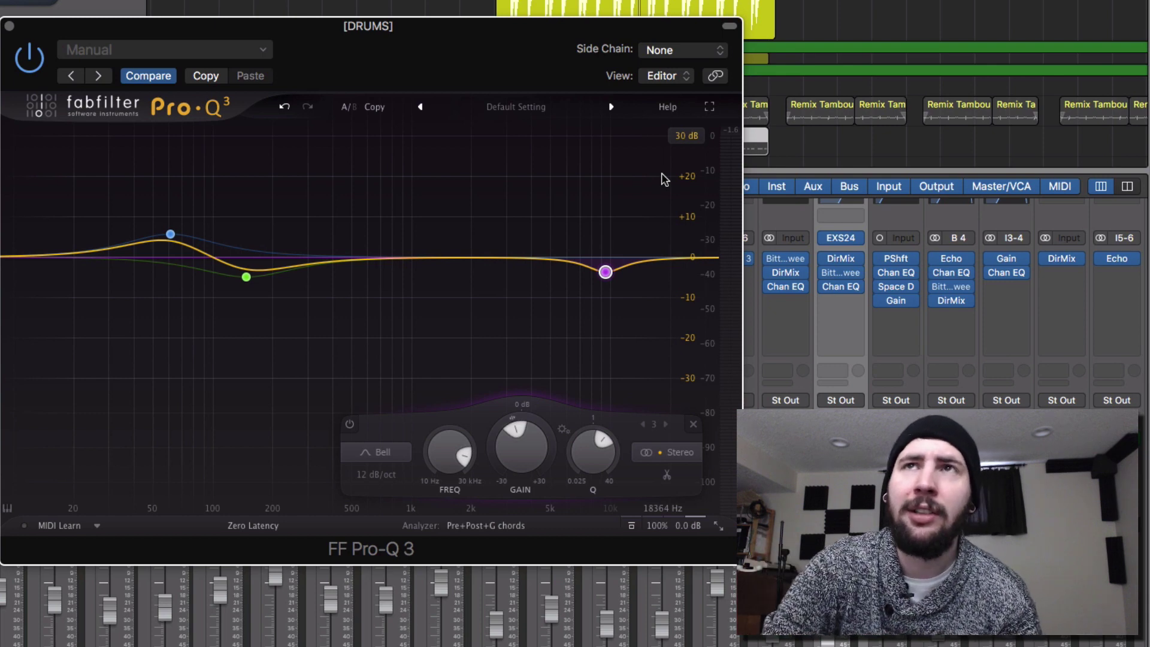
# Step: During playback, pull the 194 Hz spectrum peak into a notch, then scale all five bands' gains up together
pyautogui.click(482, 322)
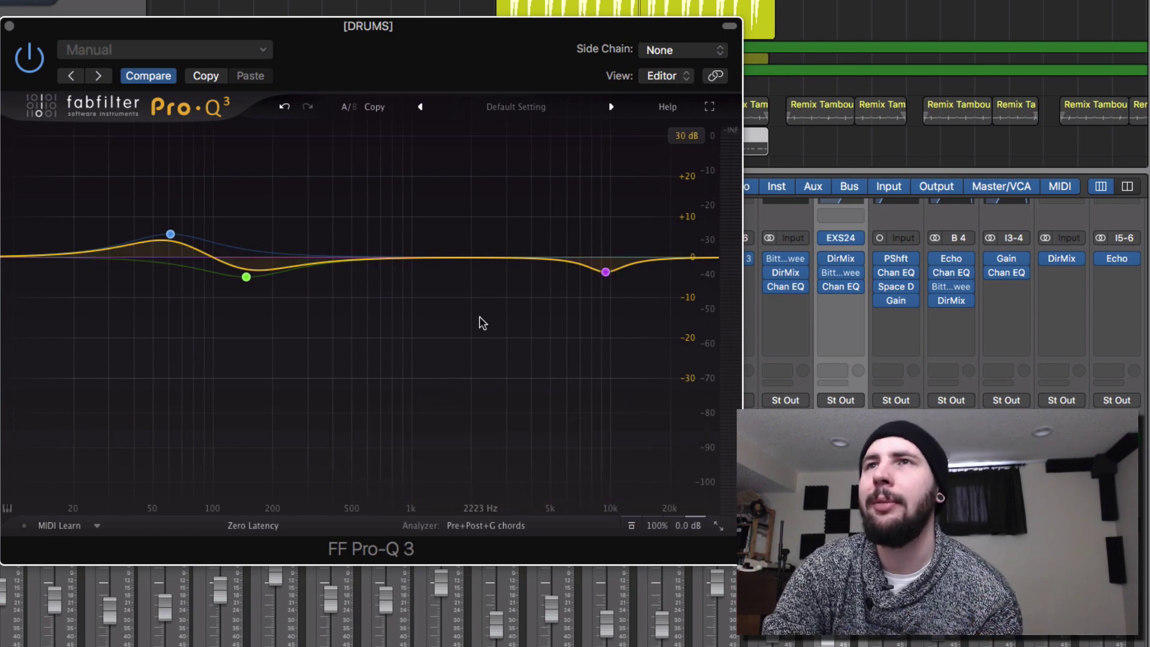
pyautogui.press('space')
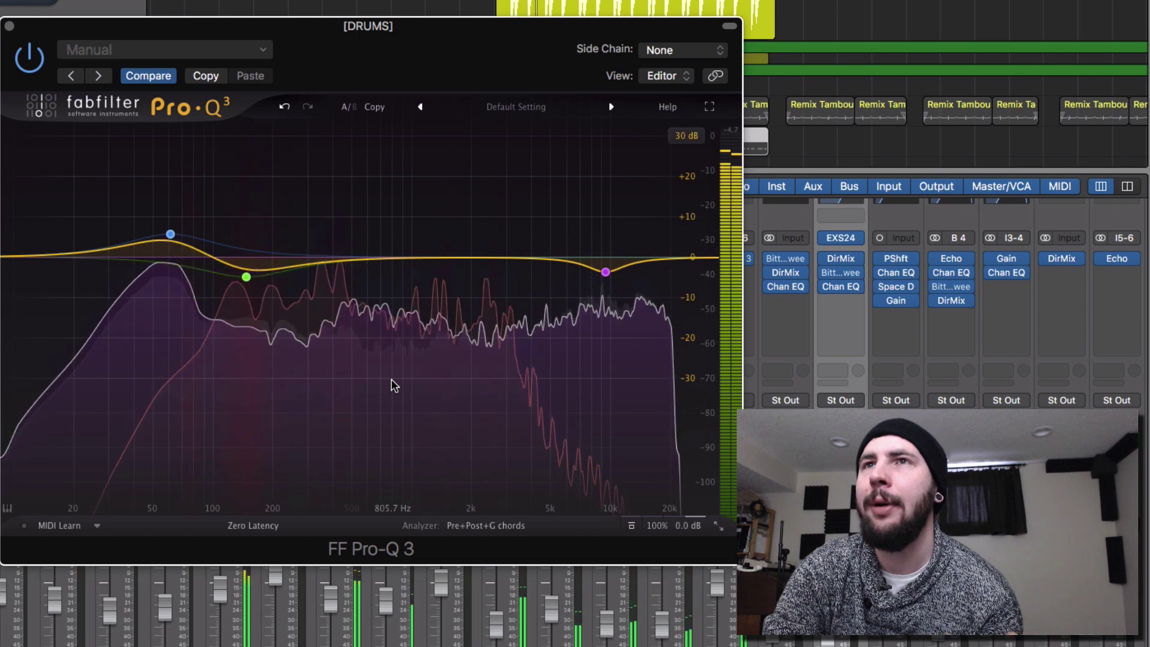
pyautogui.moveTo(391, 379); pyautogui.dragTo(269, 317)
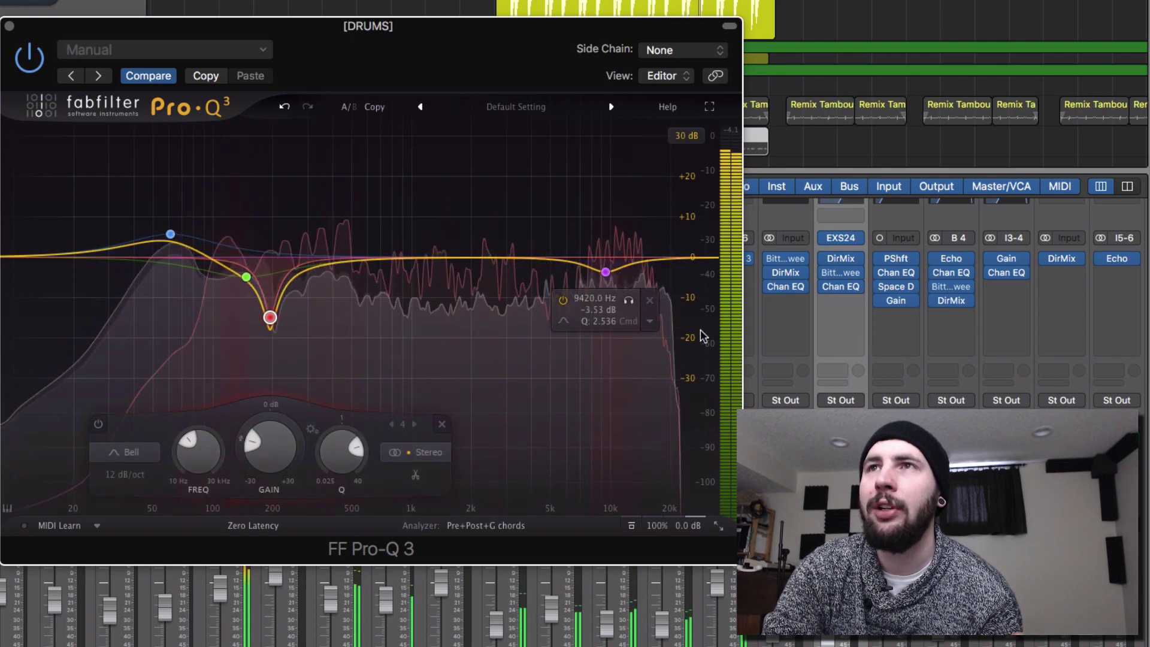
pyautogui.moveTo(484, 468); pyautogui.dragTo(347, 264)
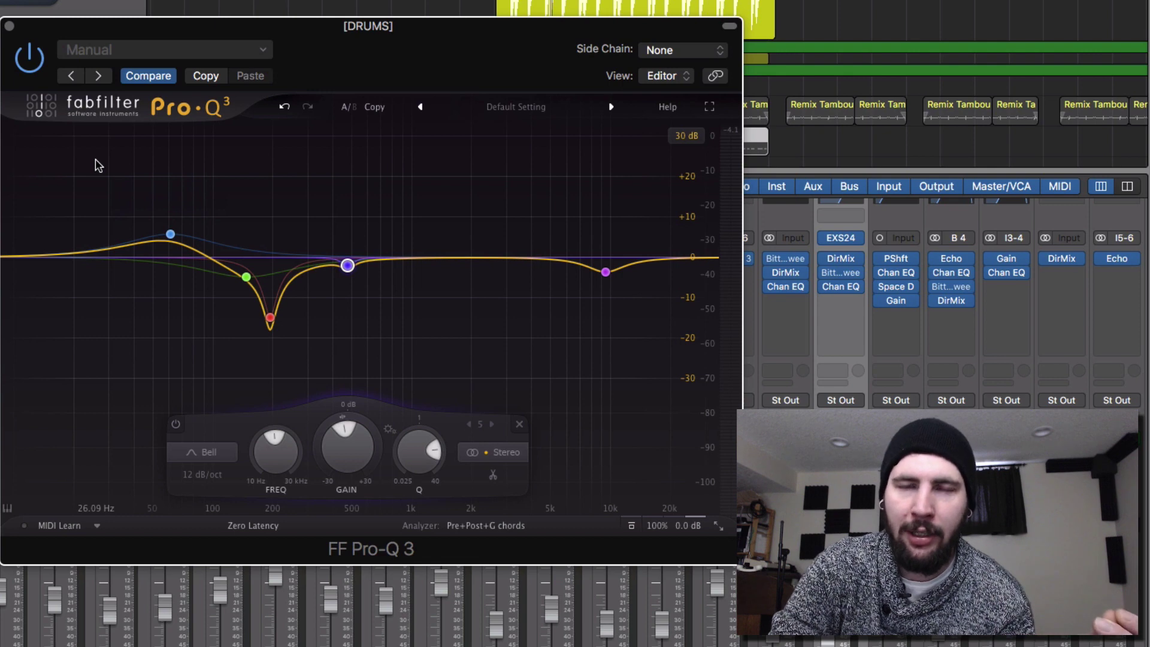
pyautogui.moveTo(95, 159); pyautogui.dragTo(659, 363)
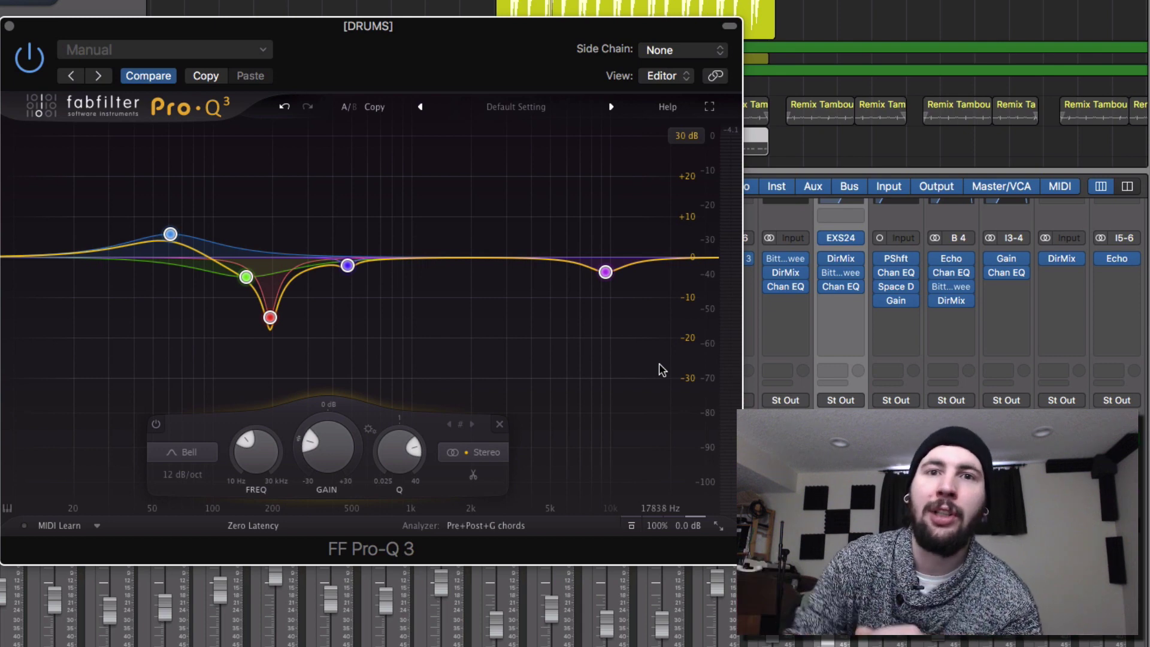
pyautogui.moveTo(318, 429); pyautogui.dragTo(314, 558)
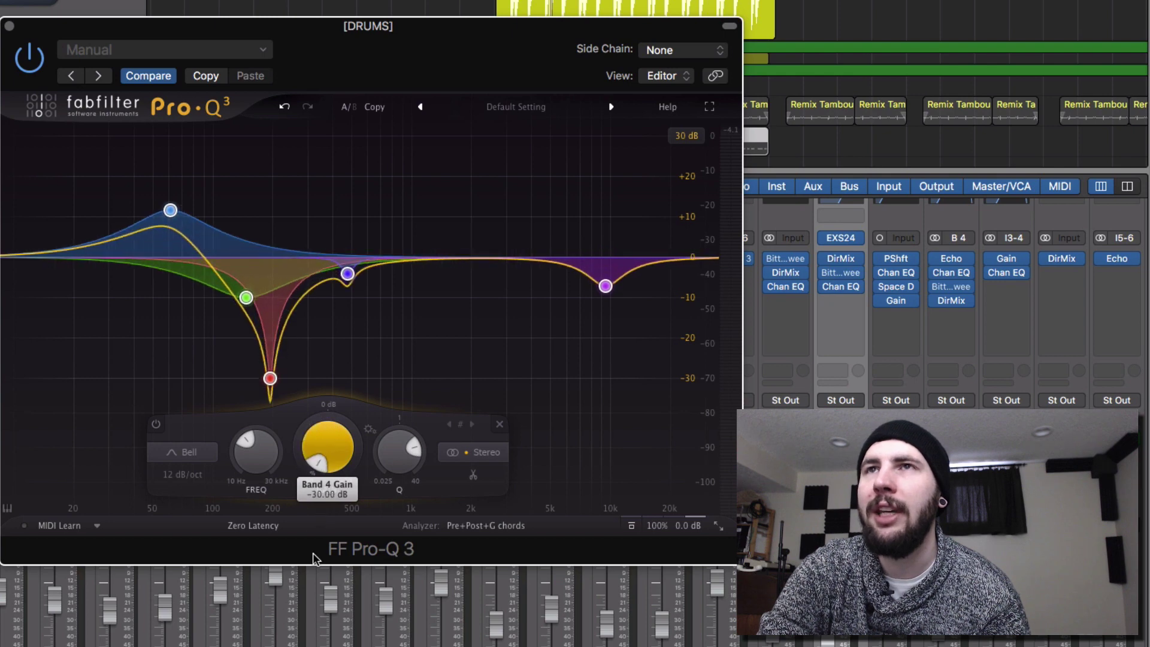
# Step: Compare the EQ bypassed and active, then set Gain Scale to 68%
pyautogui.click(631, 526)
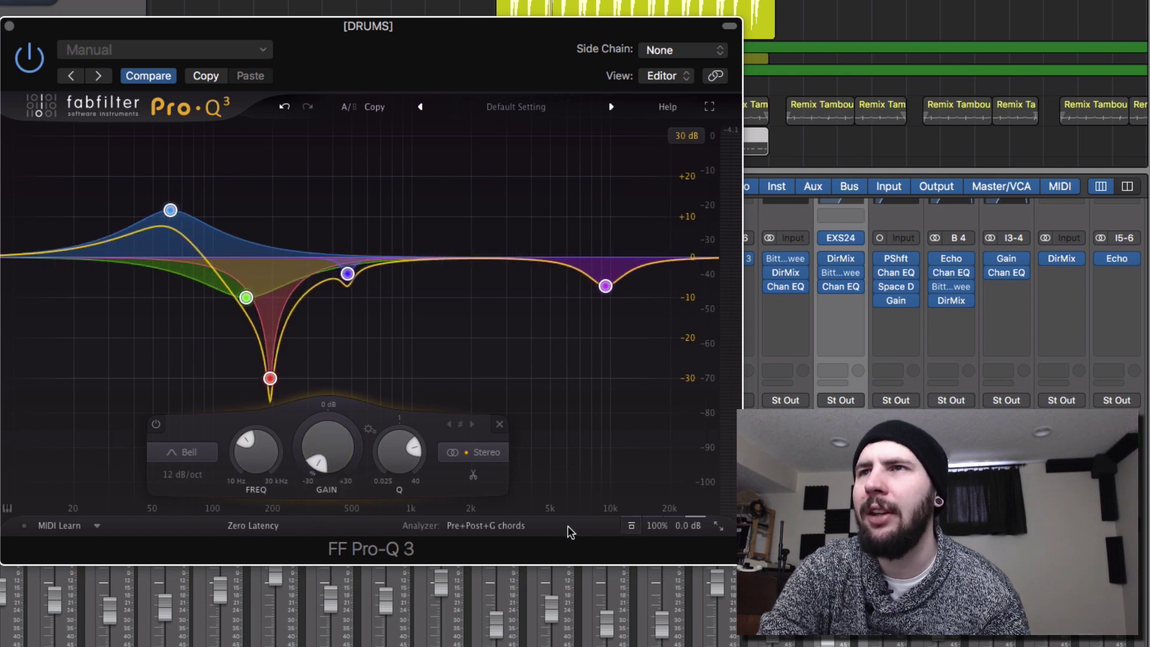
pyautogui.click(632, 526)
pyautogui.moveTo(691, 528)
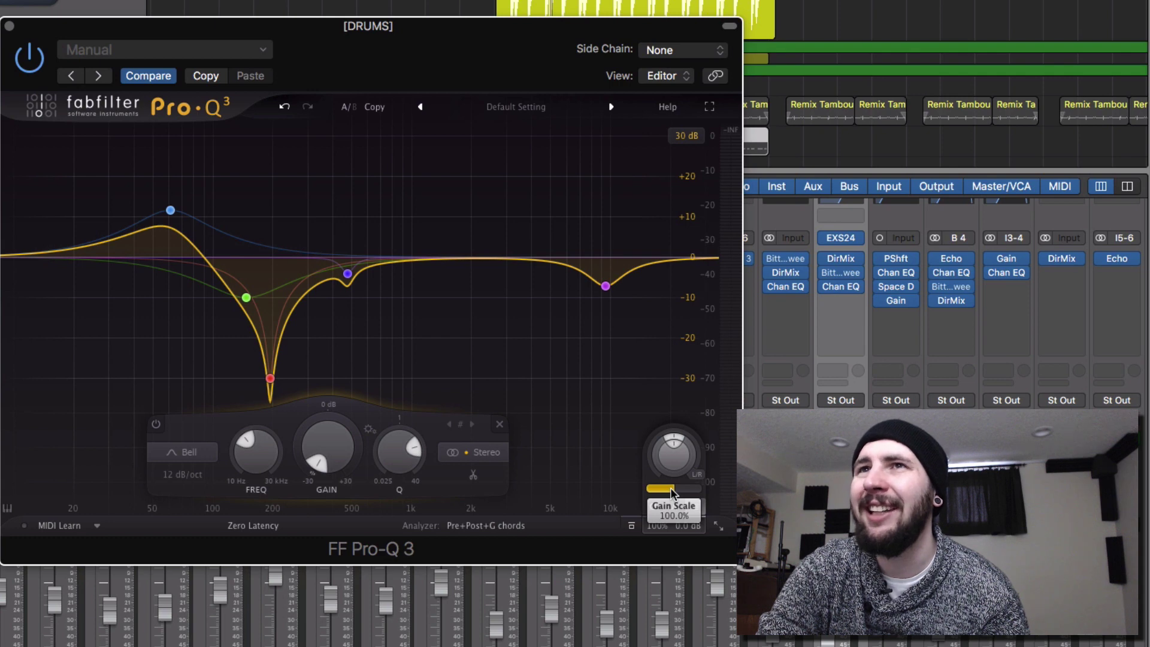
pyautogui.moveTo(672, 495)
pyautogui.mouseDown()
pyautogui.moveTo(575, 488)
pyautogui.moveTo(704, 505)
pyautogui.moveTo(647, 497)
pyautogui.moveTo(681, 497)
pyautogui.moveTo(666, 497)
pyautogui.mouseUp()
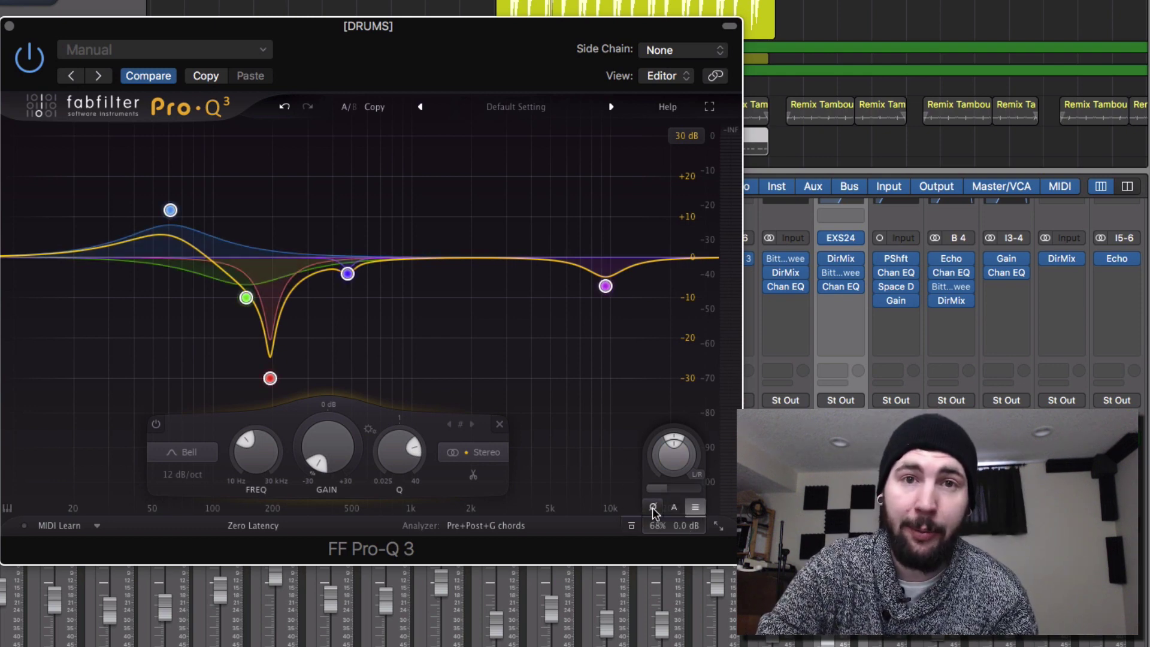
pyautogui.moveTo(654, 511)
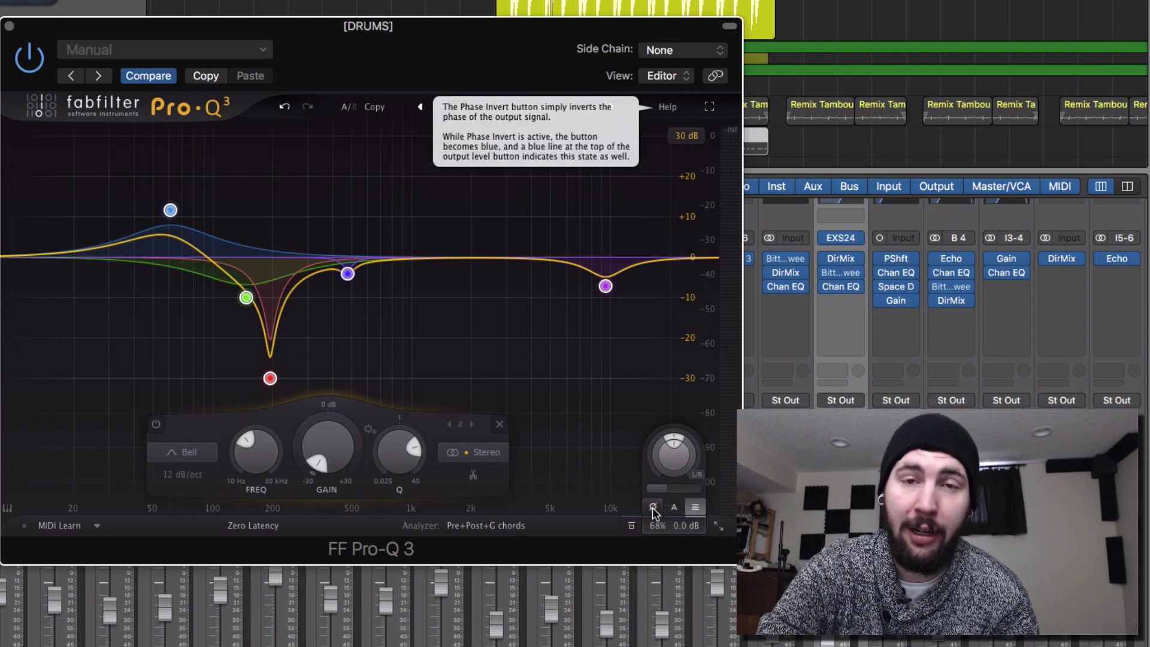
pyautogui.click(248, 526)
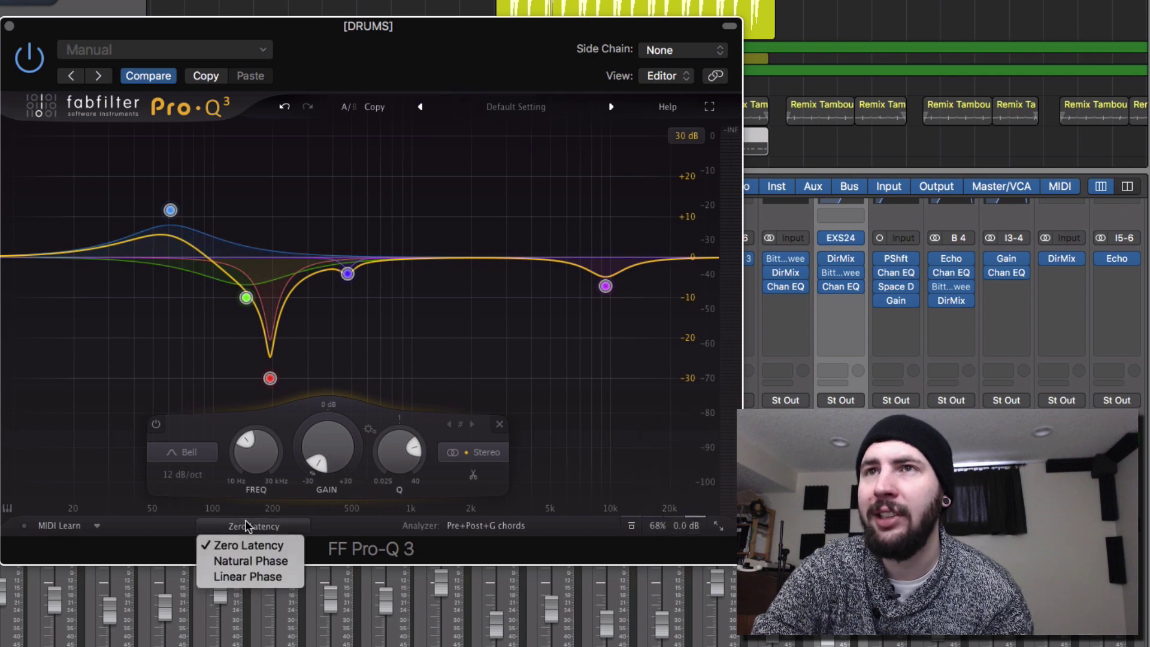
# Step: Switch to Natural Phase and add a +10.58 dB high shelf at 2940 Hz
pyautogui.click(261, 561)
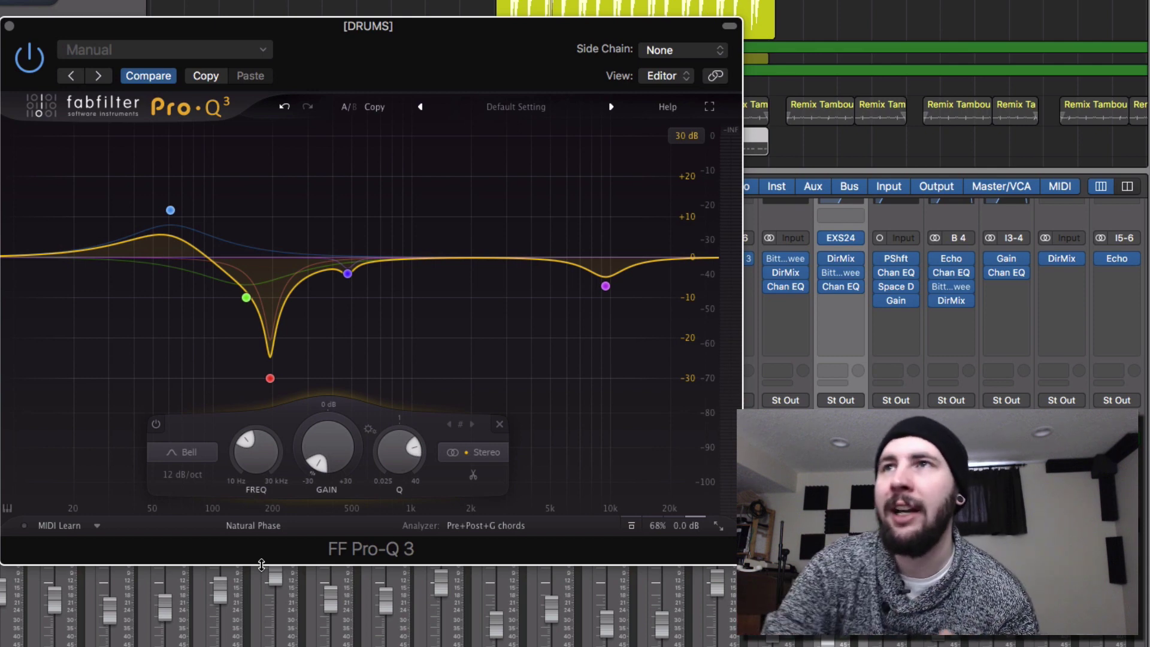
pyautogui.moveTo(667, 267); pyautogui.dragTo(514, 222)
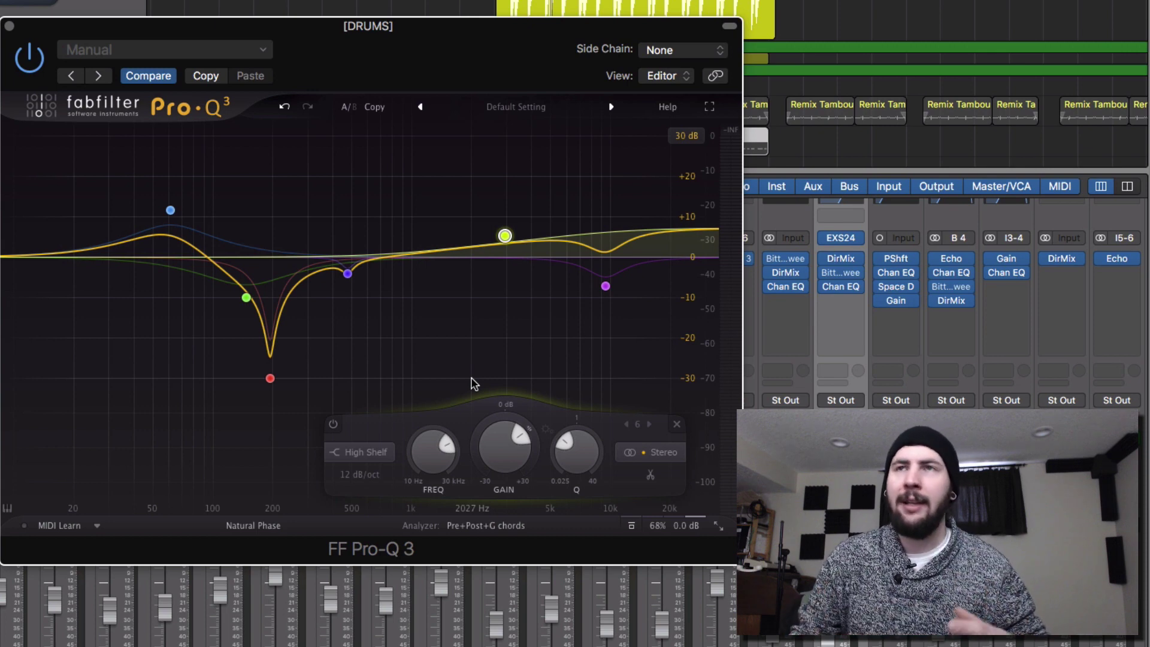
# Step: Give the 2.9 kHz high shelf a downward dynamic range during playback, then lower its boost to +4.39 dB
pyautogui.moveTo(527, 428)
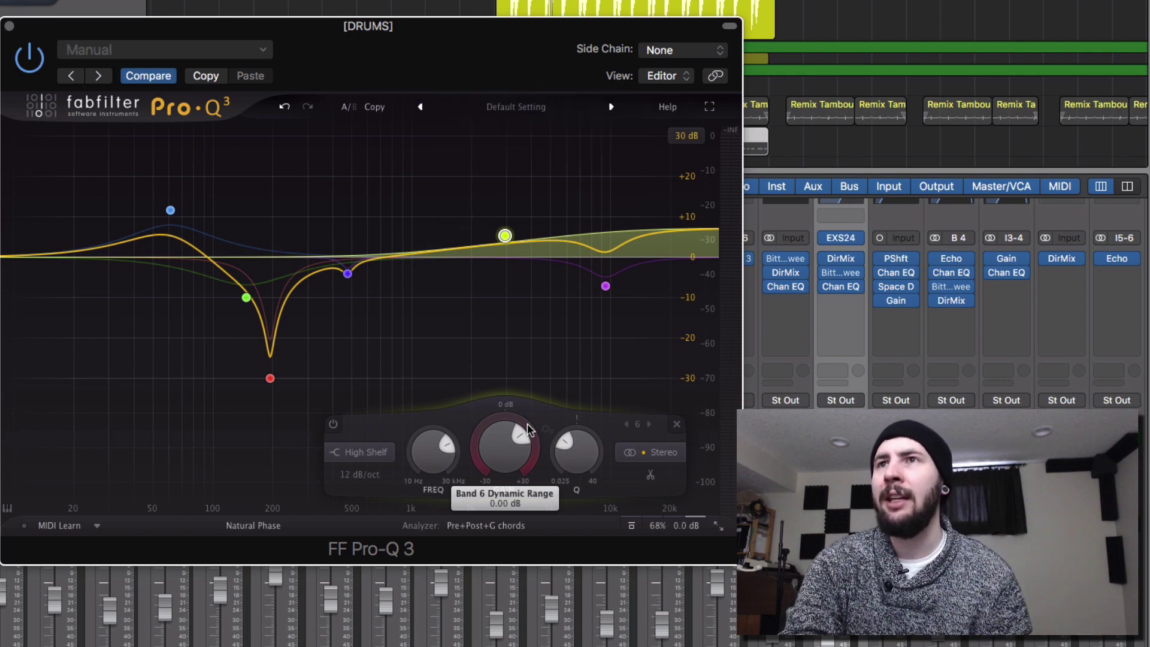
pyautogui.moveTo(527, 423); pyautogui.dragTo(443, 607)
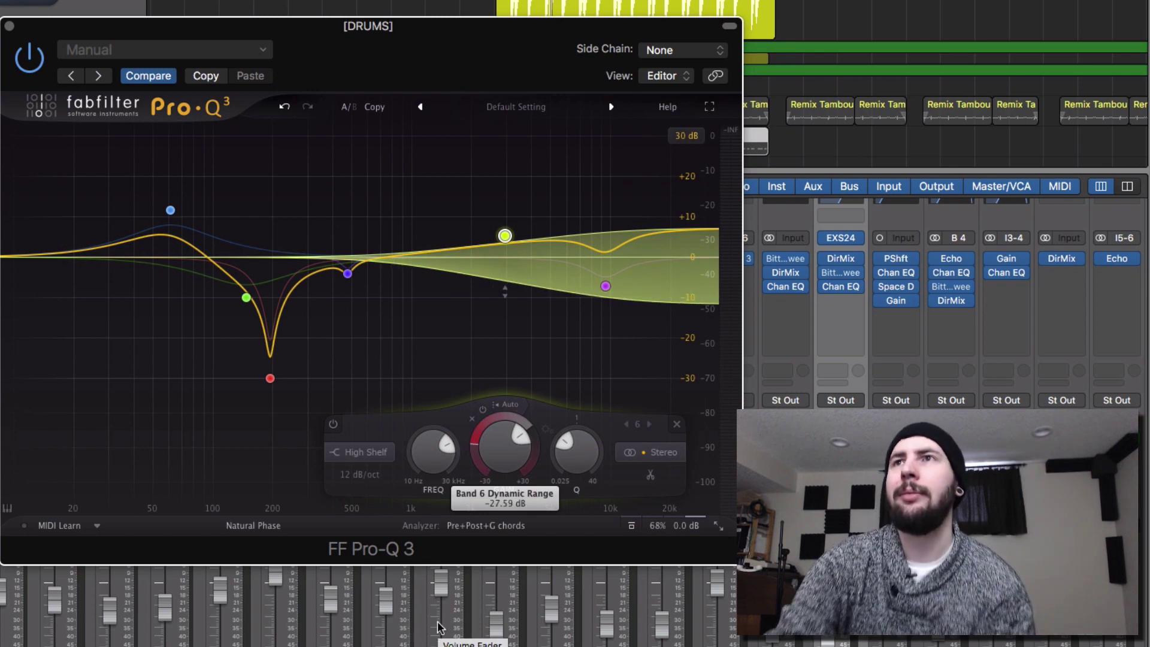
pyautogui.press('space')
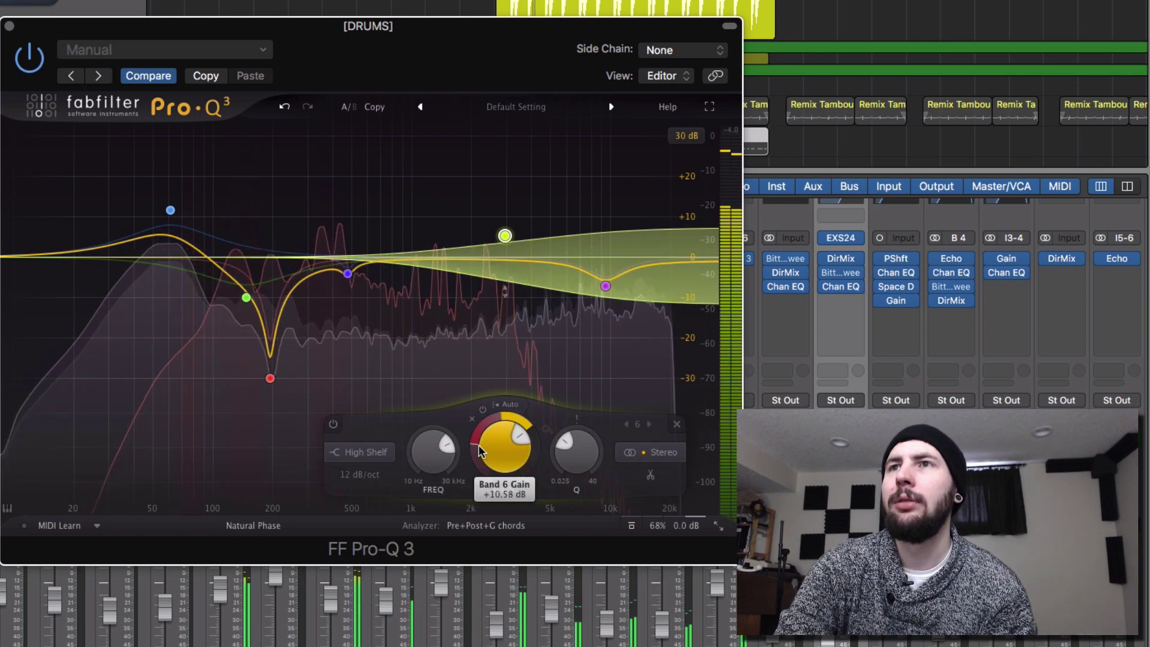
pyautogui.moveTo(479, 451); pyautogui.dragTo(535, 300)
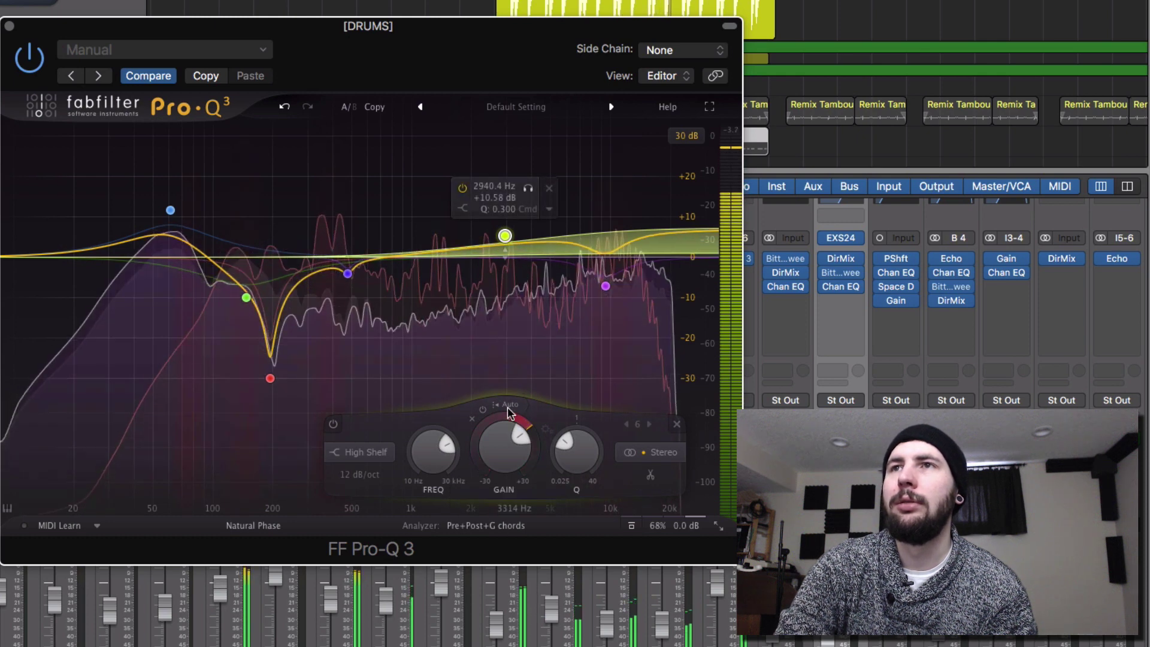
pyautogui.moveTo(506, 452); pyautogui.dragTo(502, 490)
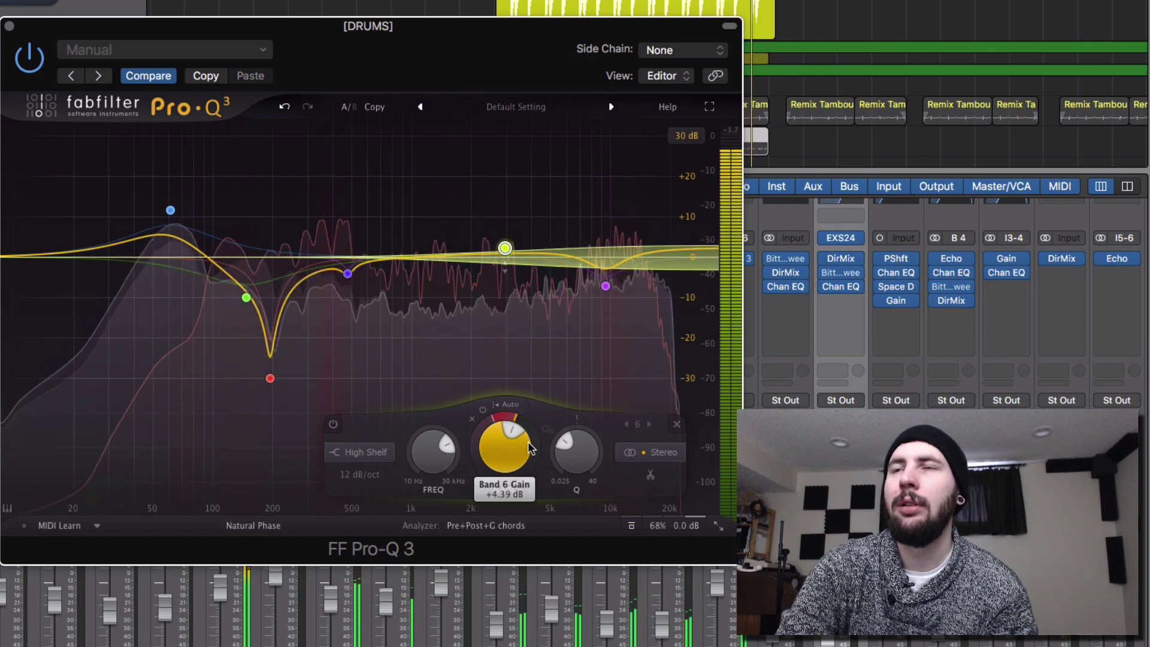
# Step: Lower the 61 Hz bell to about +3 dB and give it +11.6 dB upward dynamic range, auditioning briefly
pyautogui.click(170, 211)
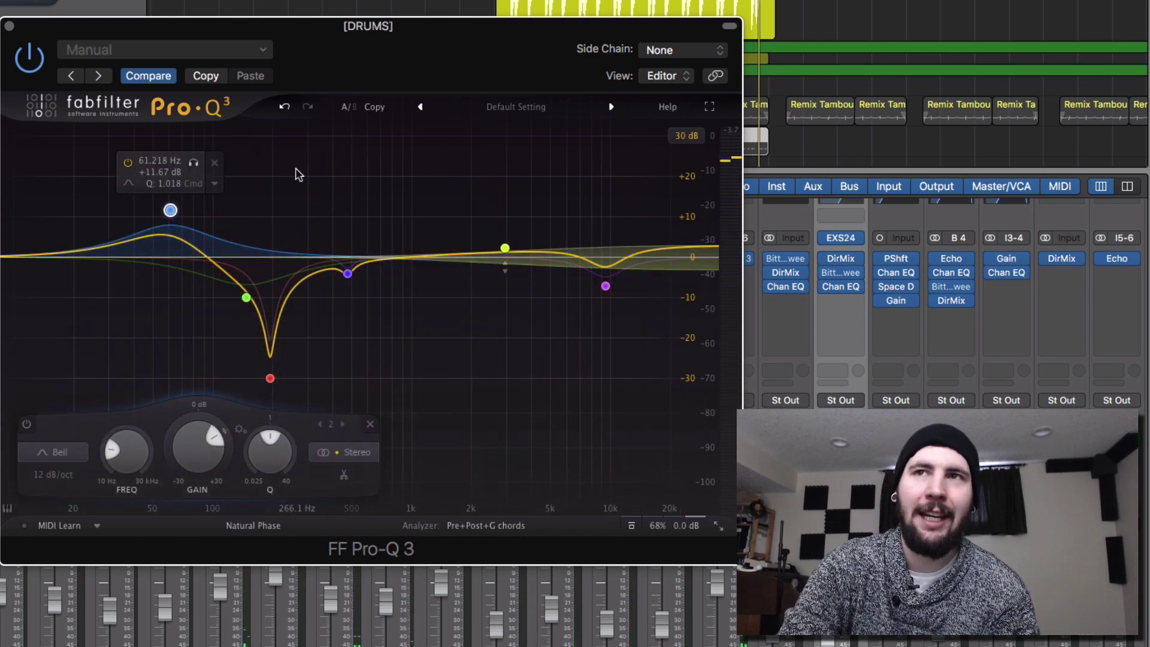
pyautogui.moveTo(172, 211); pyautogui.dragTo(171, 257)
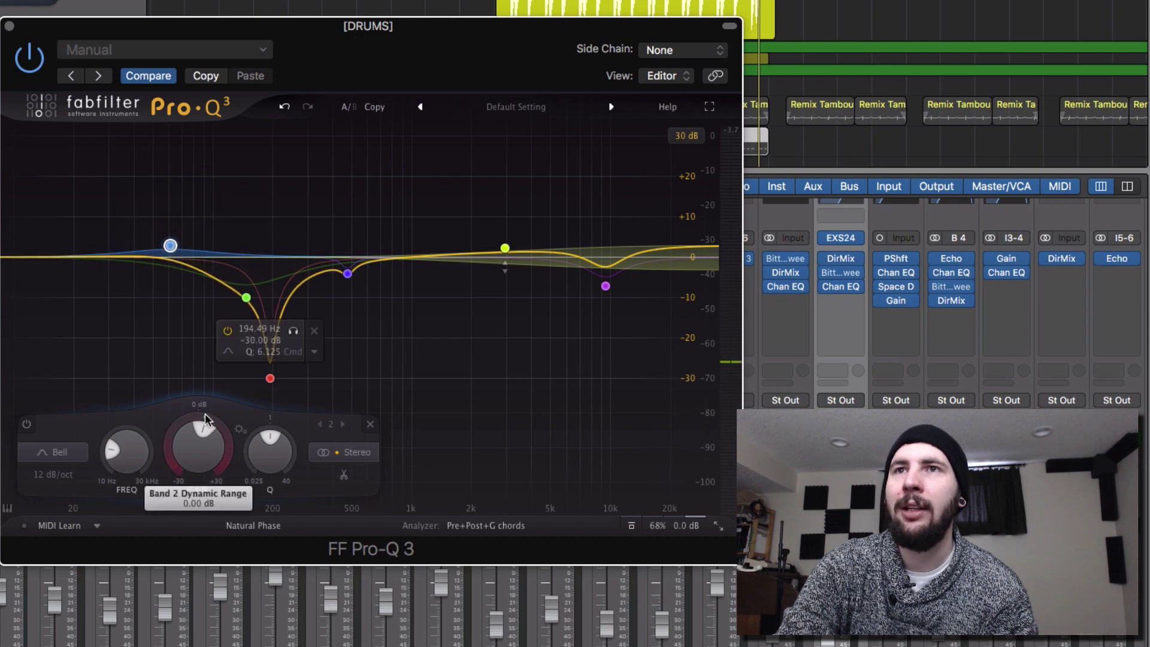
pyautogui.moveTo(205, 414); pyautogui.dragTo(213, 348)
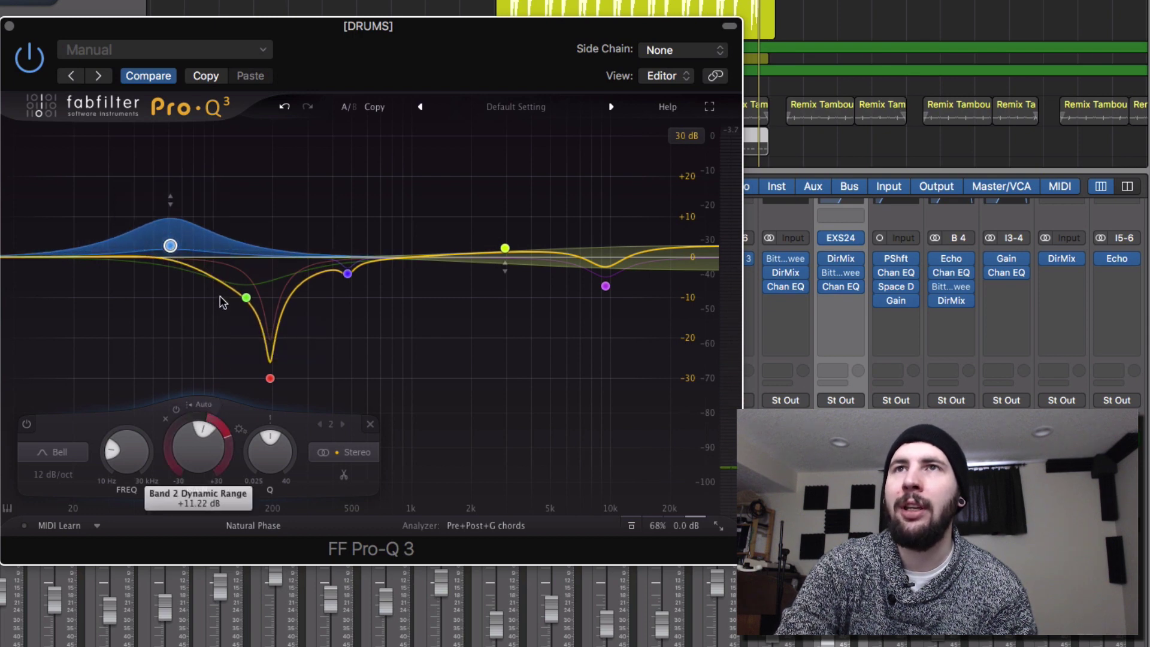
pyautogui.press('space')
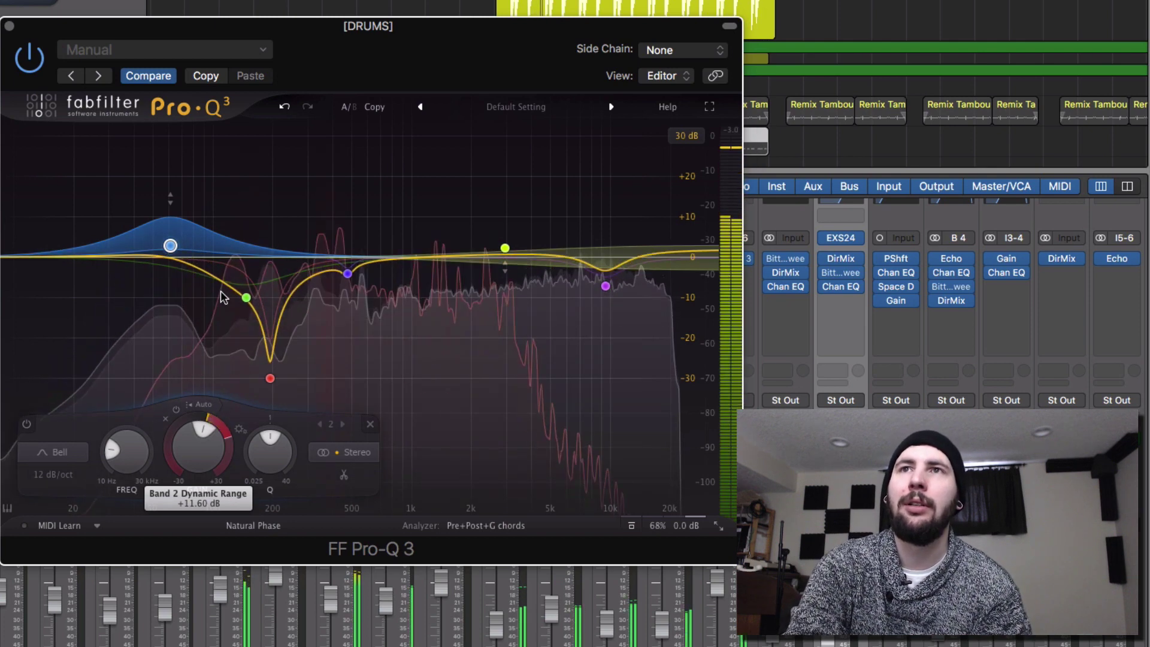
pyautogui.press('space')
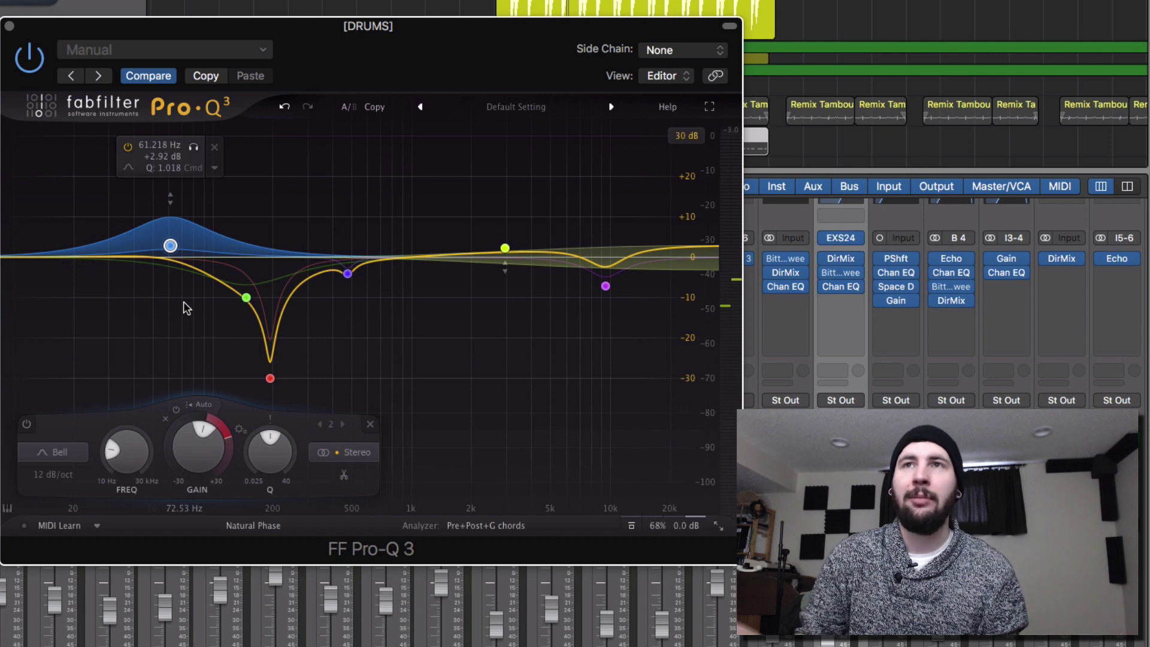
# Step: Steepen the 194 Hz notch to 72 dB/oct, nudge its frequency, and start playback
pyautogui.click(271, 378)
pyautogui.click(125, 474)
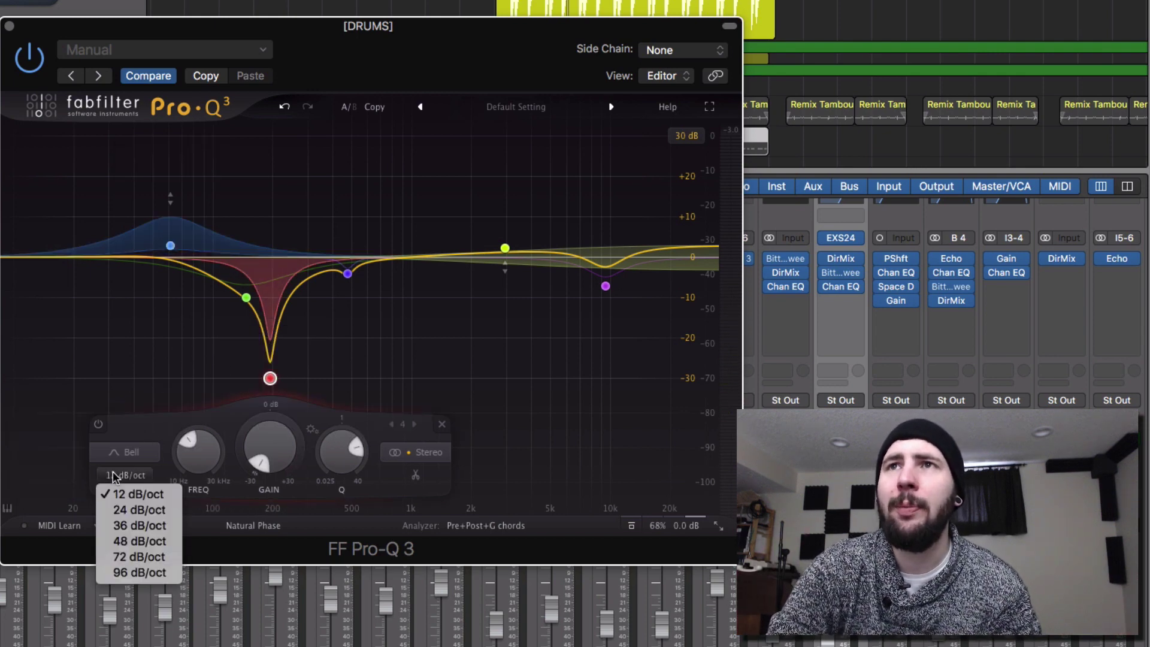
pyautogui.click(126, 557)
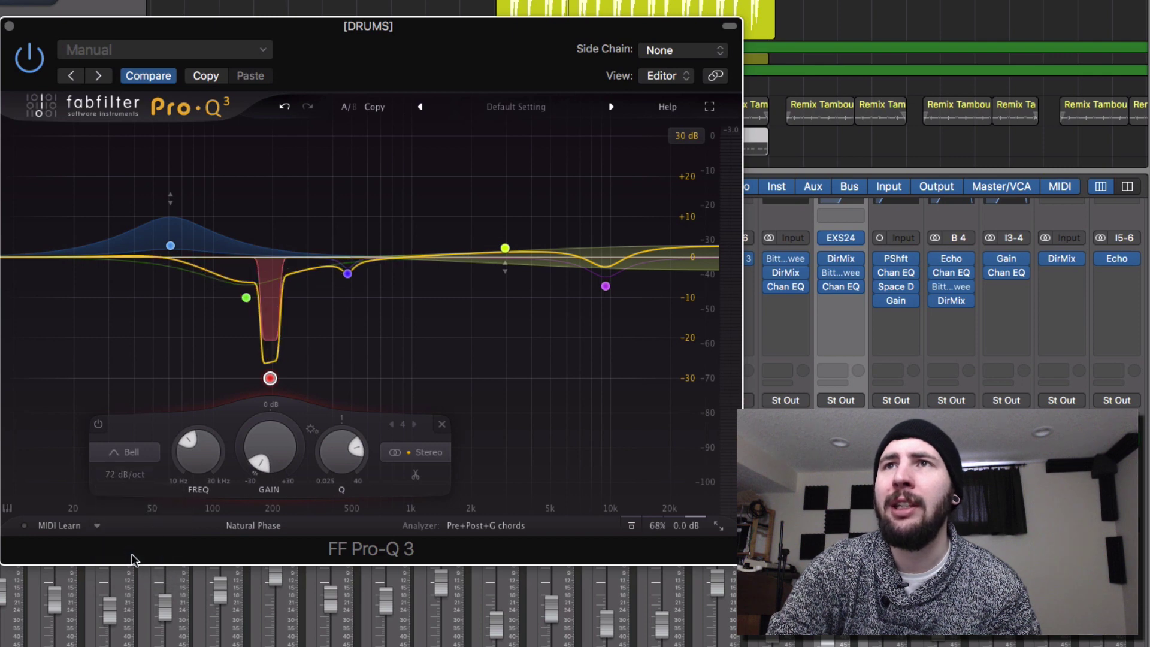
pyautogui.moveTo(270, 378)
pyautogui.mouseDown()
pyautogui.moveTo(249, 375)
pyautogui.moveTo(283, 377)
pyautogui.mouseUp()
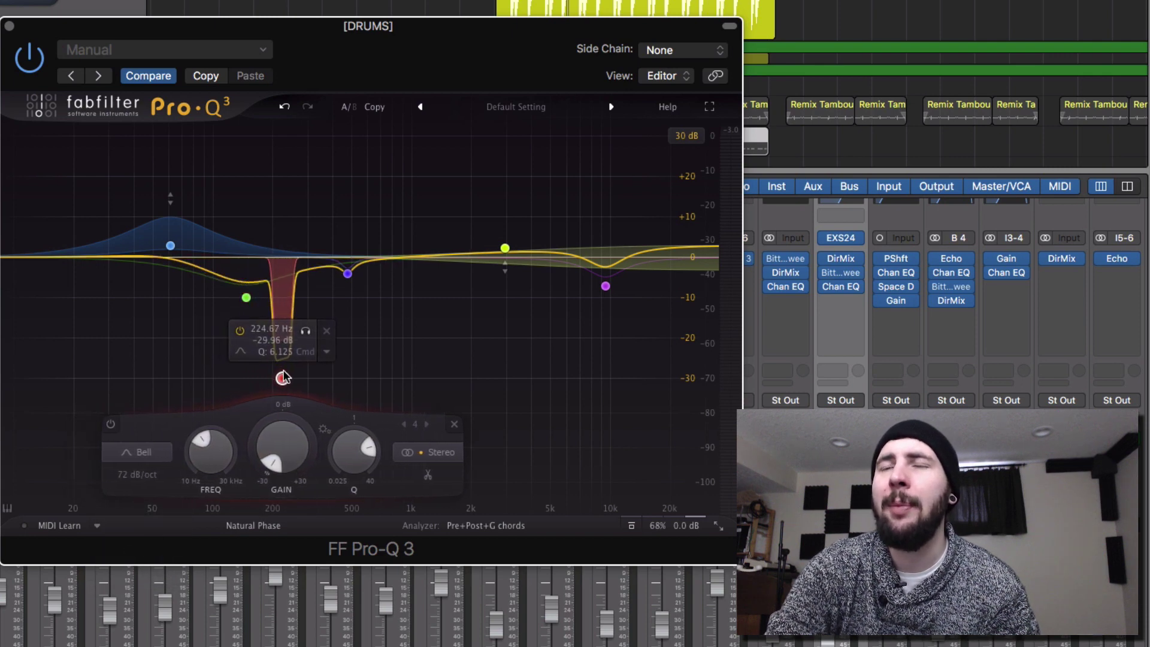
pyautogui.press('space')
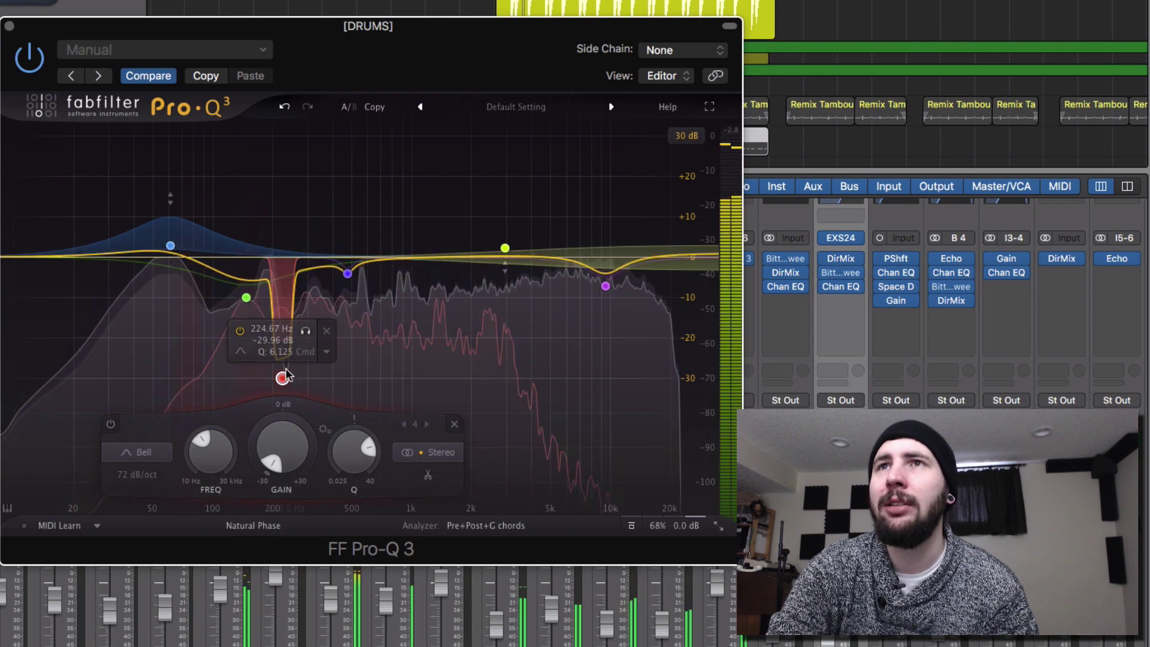
# Step: Move the notch to about 168 Hz at 96 dB/oct, then A/B it with band bypass
pyautogui.moveTo(282, 379); pyautogui.dragTo(258, 381)
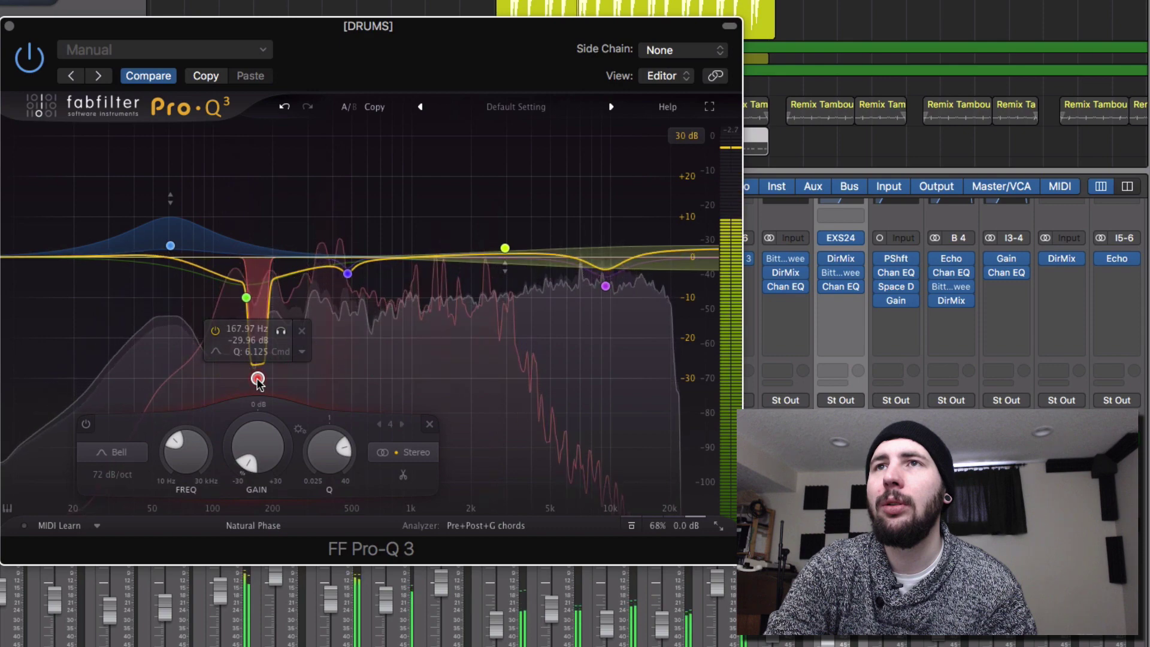
pyautogui.click(113, 475)
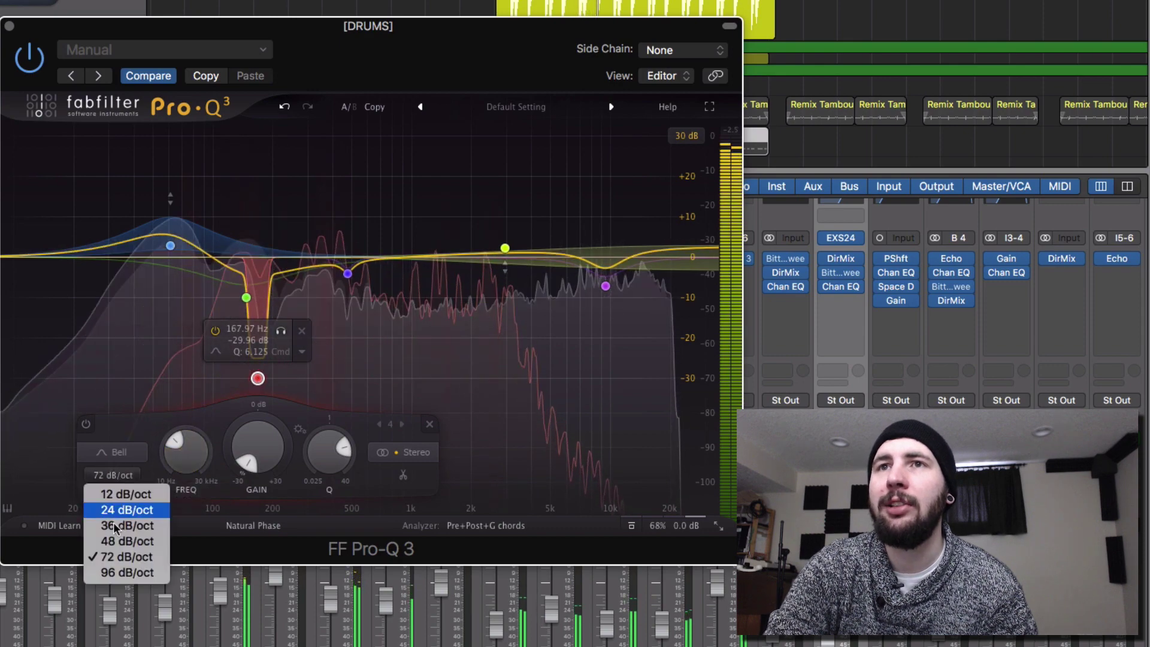
pyautogui.click(109, 572)
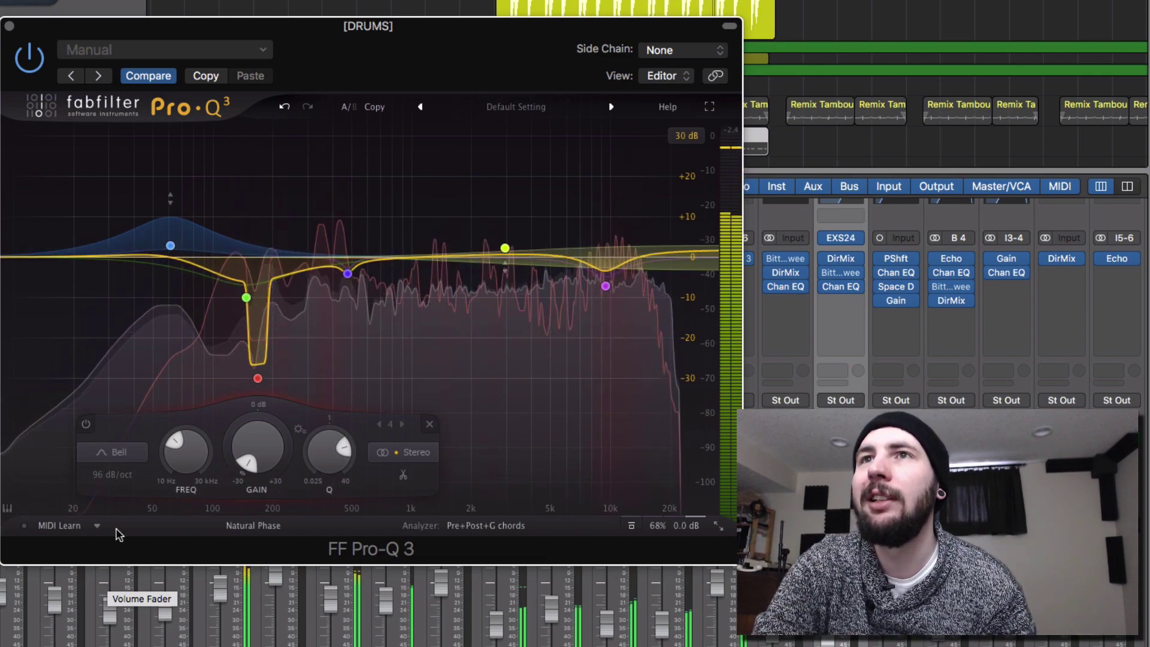
pyautogui.click(84, 424)
pyautogui.click(84, 424)
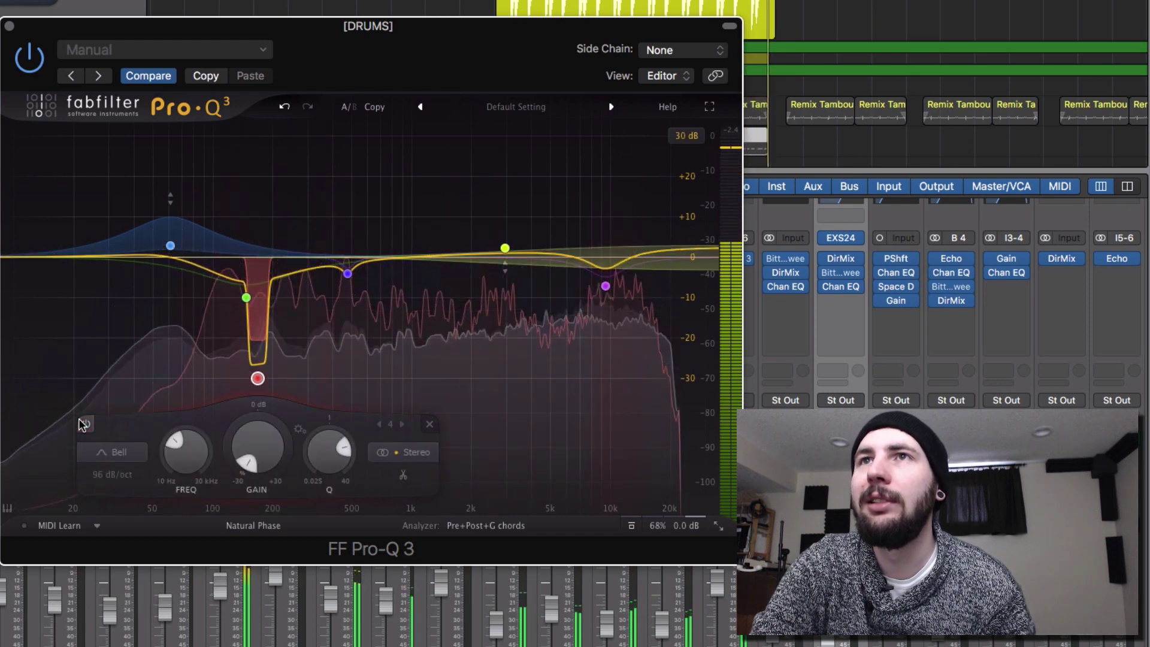
pyautogui.press('space')
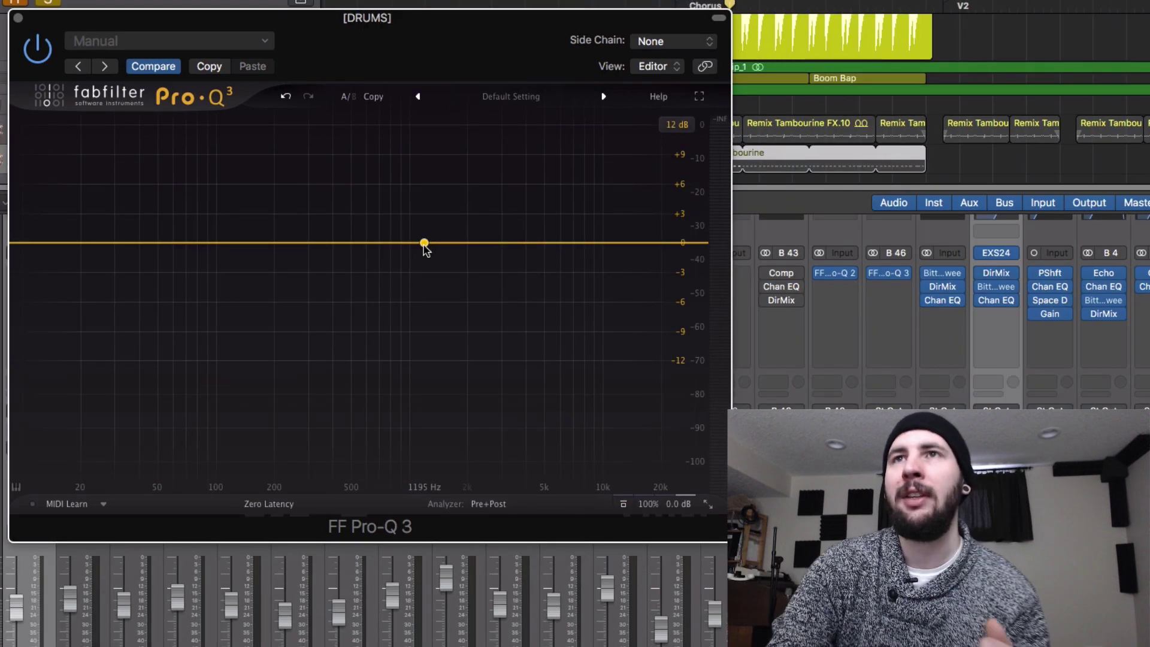
# Step: Add a Side-only Flat Tilt band pivoting at about 635 Hz
pyautogui.moveTo(424, 243); pyautogui.dragTo(444, 167)
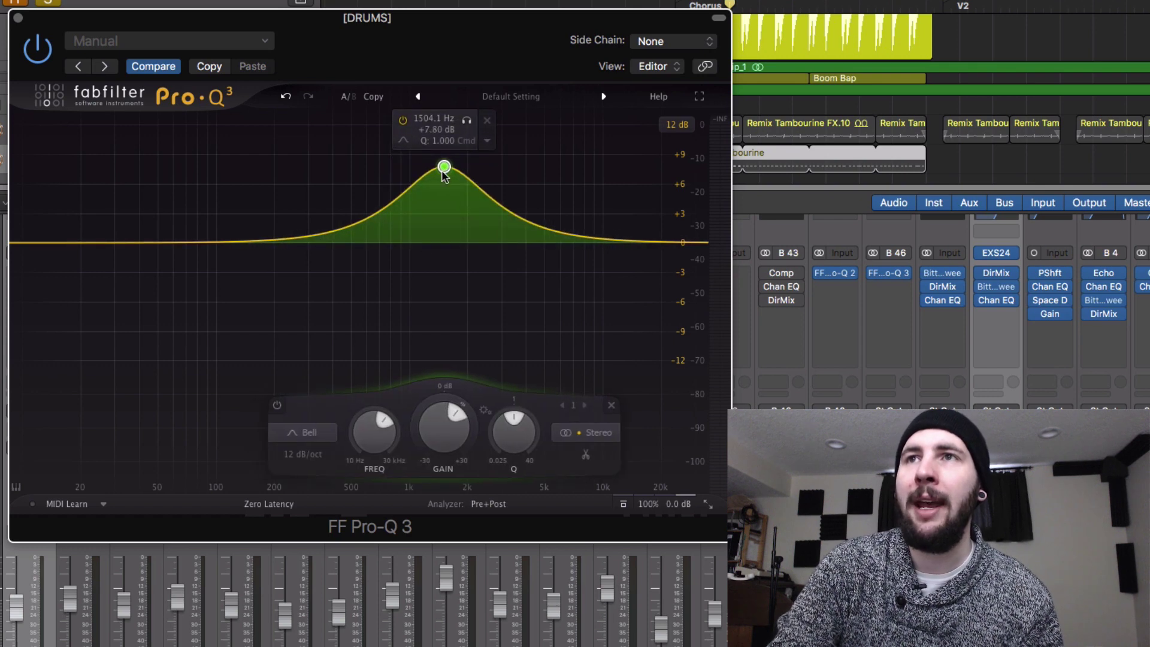
pyautogui.click(592, 433)
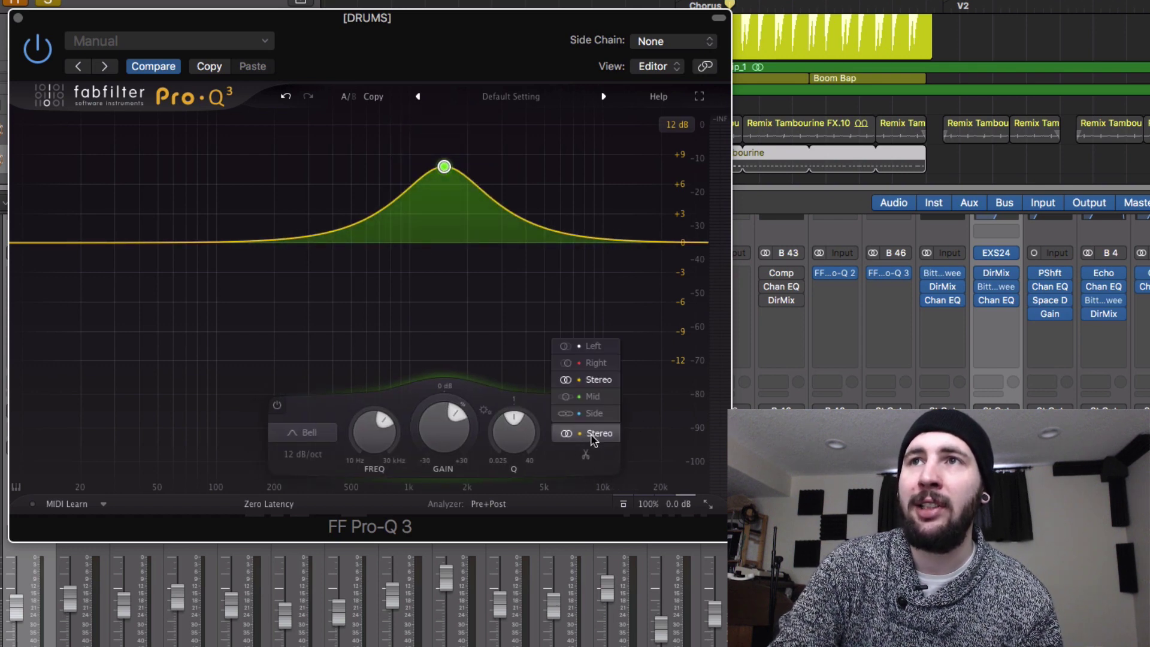
pyautogui.click(597, 413)
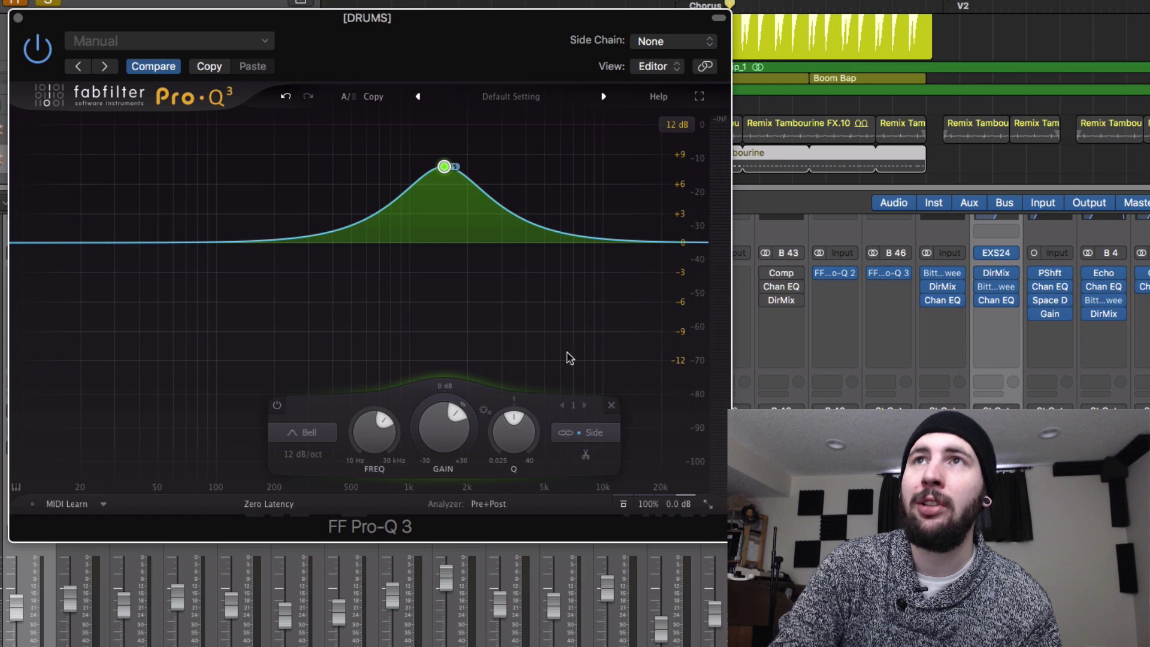
pyautogui.click(319, 444)
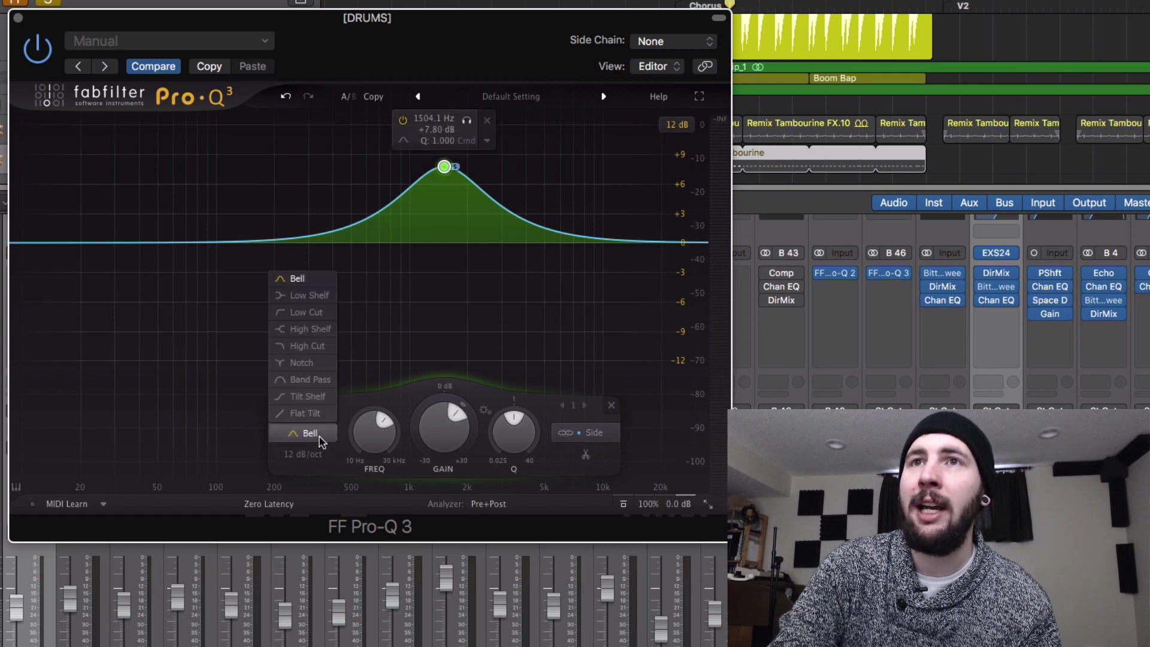
pyautogui.click(309, 425)
pyautogui.moveTo(455, 174); pyautogui.dragTo(380, 175)
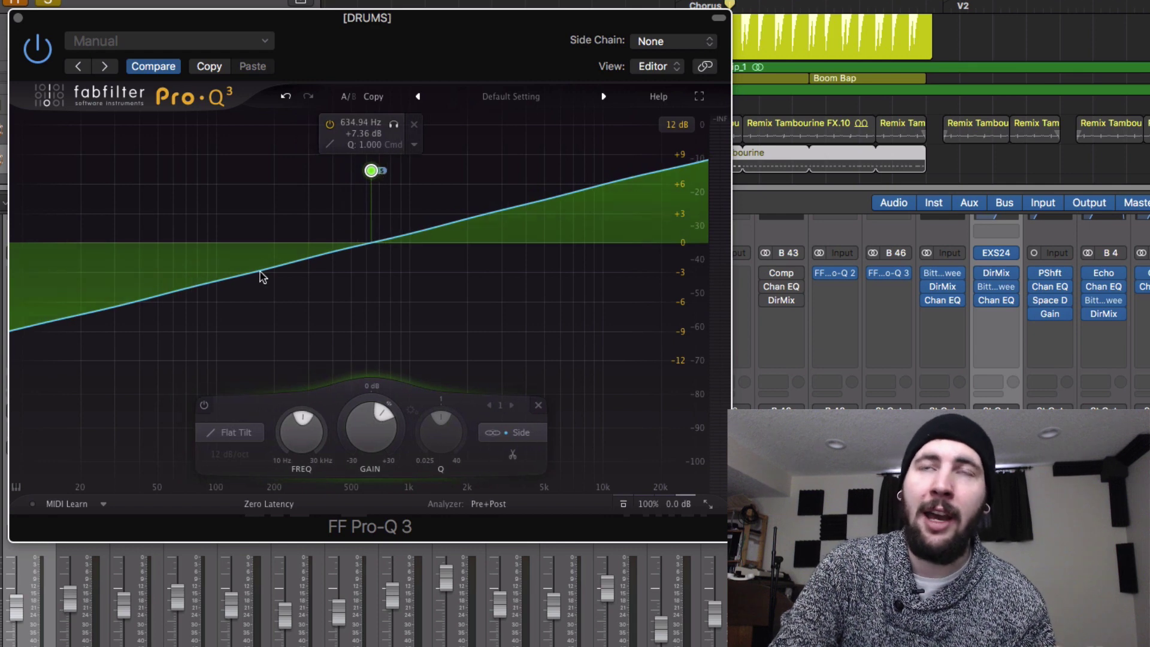
# Step: Add a Mid-only bell boosting +7.4 dB at 124 Hz
pyautogui.moveTo(192, 242); pyautogui.dragTo(192, 144)
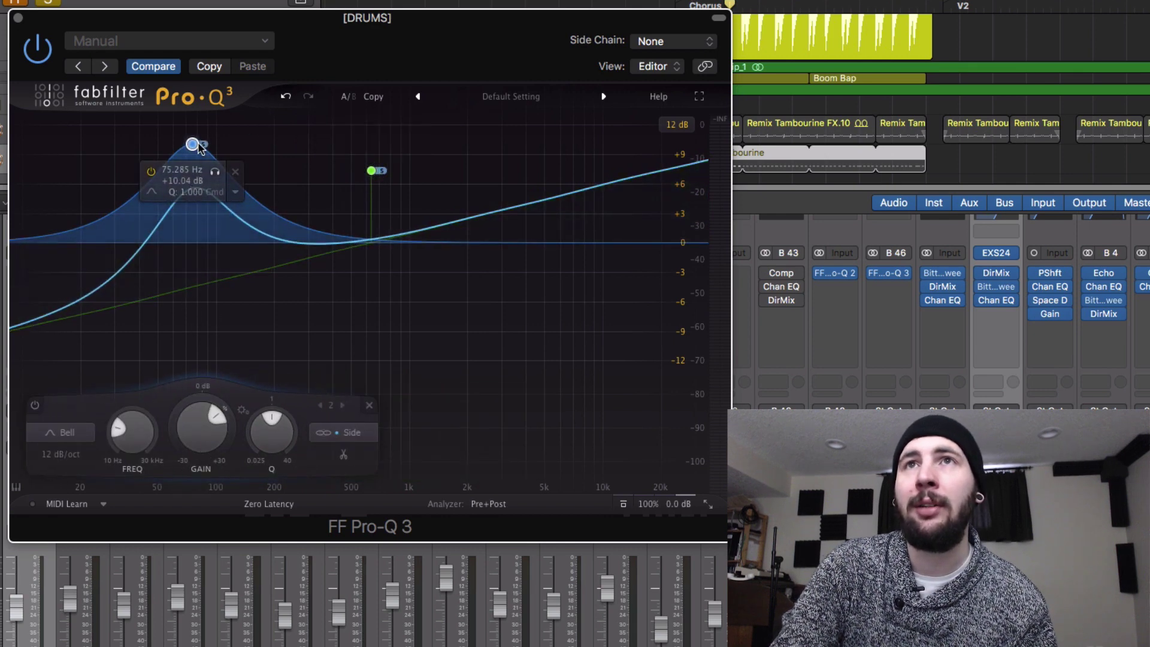
pyautogui.click(342, 434)
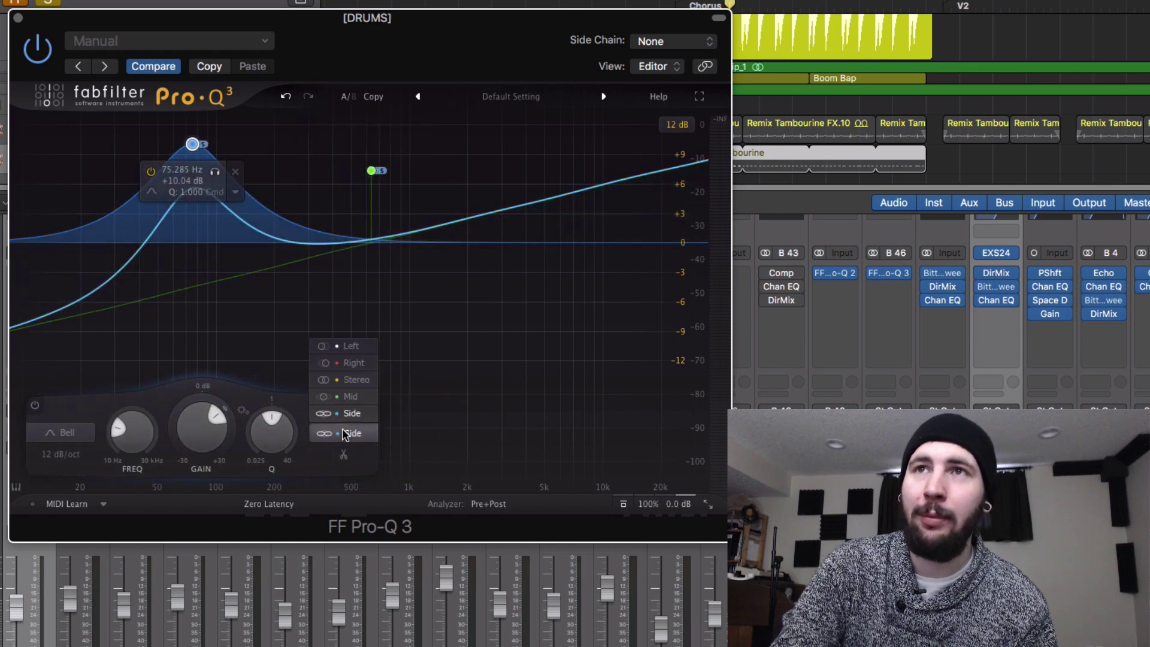
pyautogui.click(344, 381)
pyautogui.moveTo(193, 144); pyautogui.dragTo(235, 171)
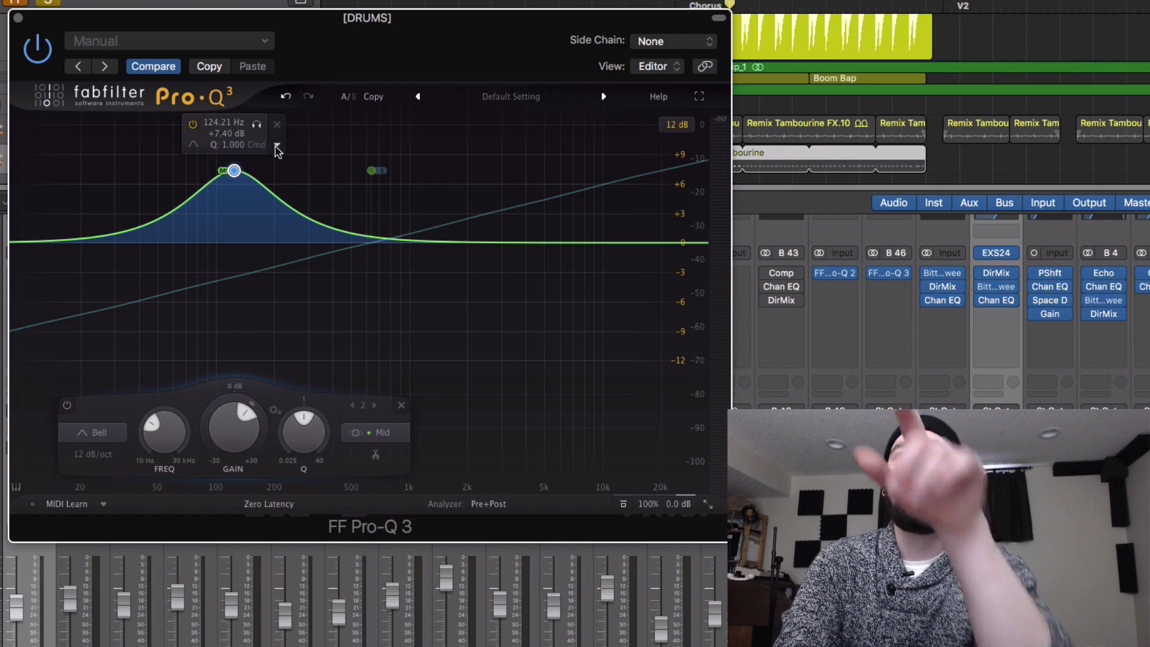
pyautogui.click(278, 148)
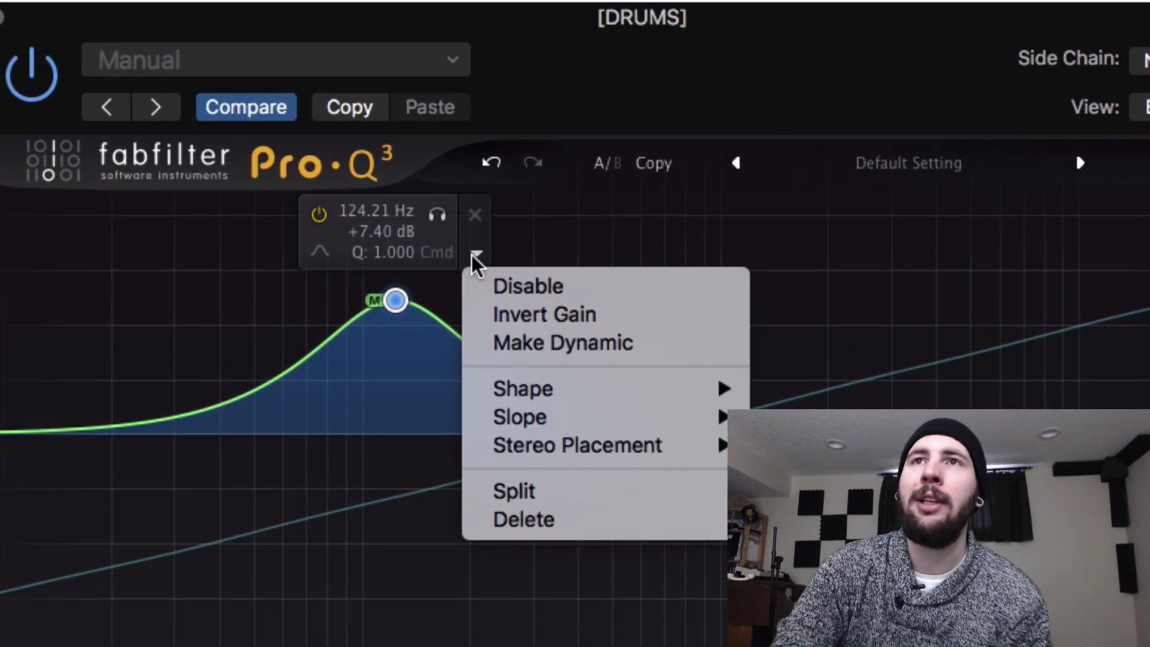
# Step: Split the 124 Hz bell into mid/side (side ~165 Hz, +6 dB), then add a 3 kHz bell split left/right, right band ~4815 Hz
pyautogui.click(576, 493)
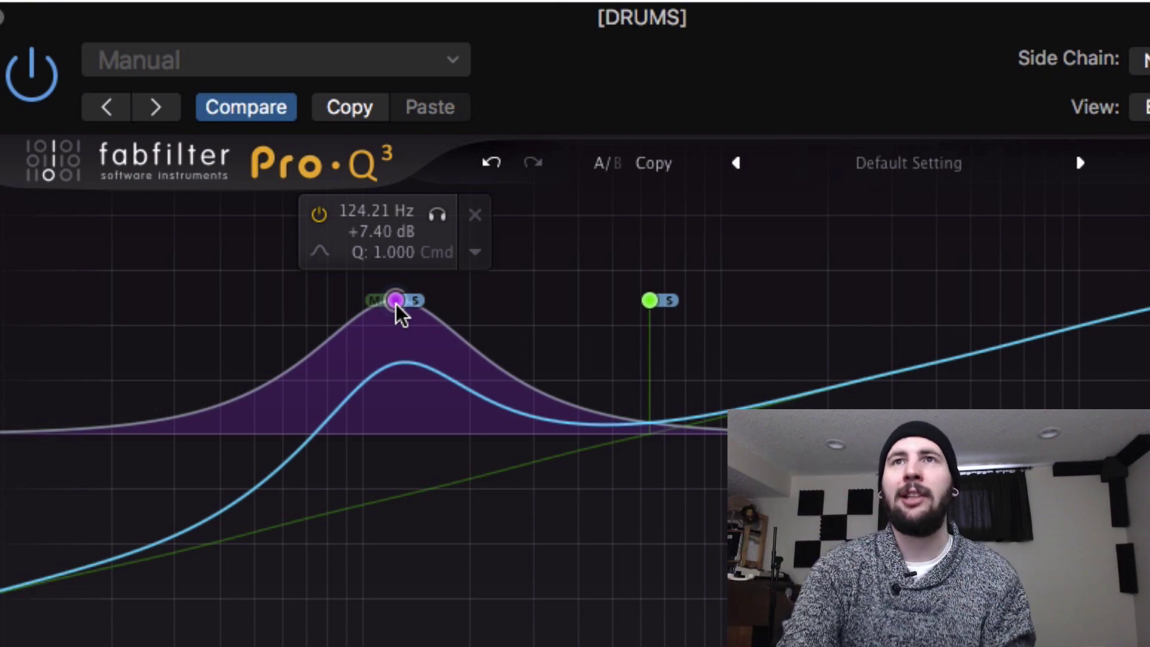
pyautogui.moveTo(396, 301); pyautogui.dragTo(357, 396)
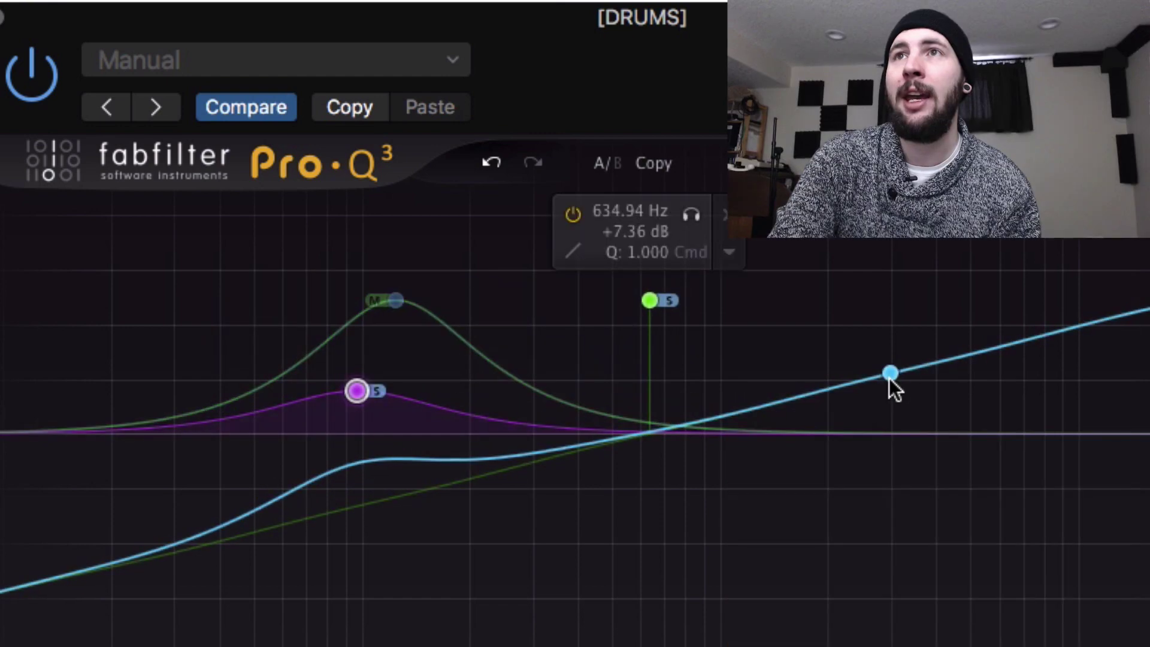
pyautogui.click(889, 372)
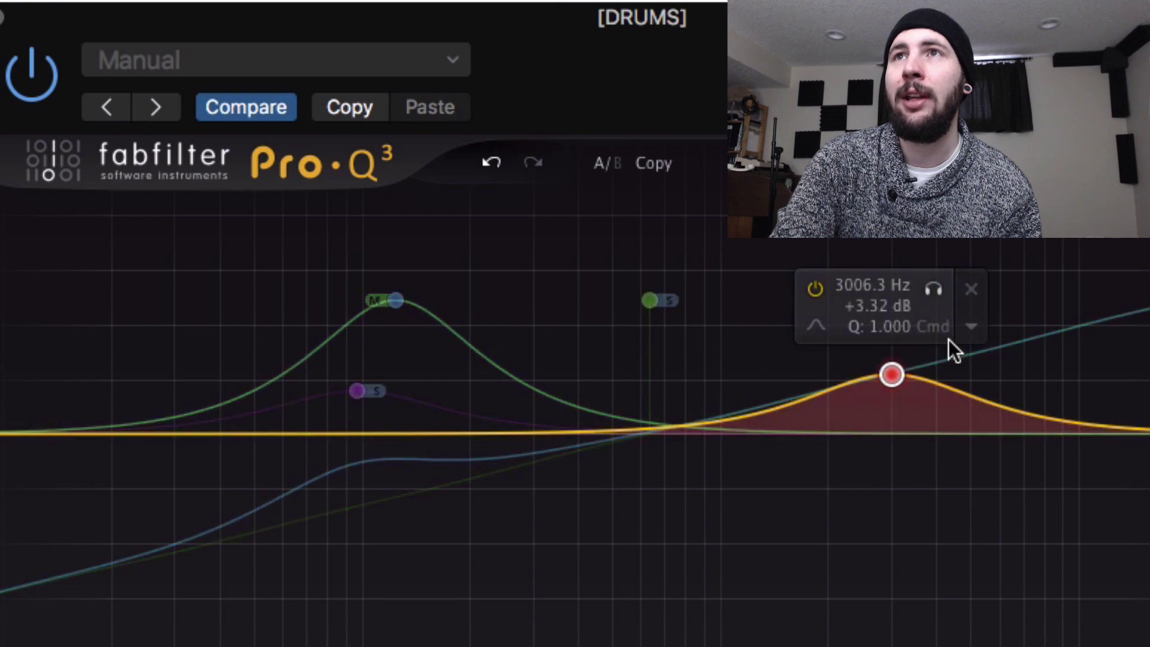
pyautogui.click(970, 327)
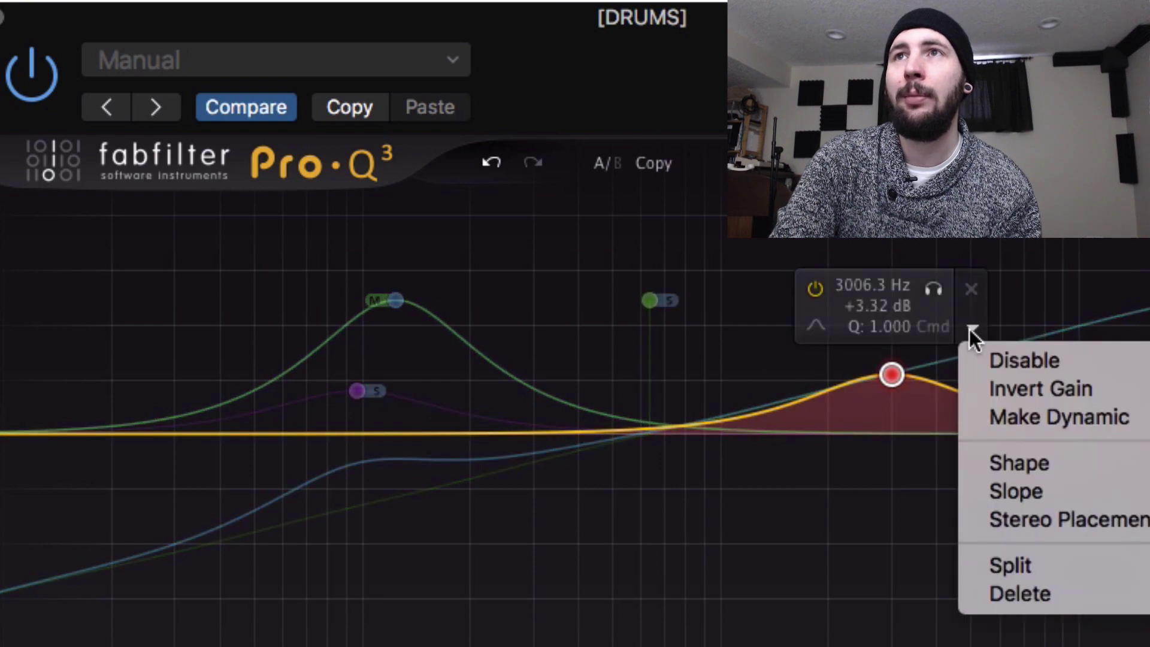
pyautogui.click(1000, 567)
pyautogui.moveTo(889, 376); pyautogui.dragTo(832, 368)
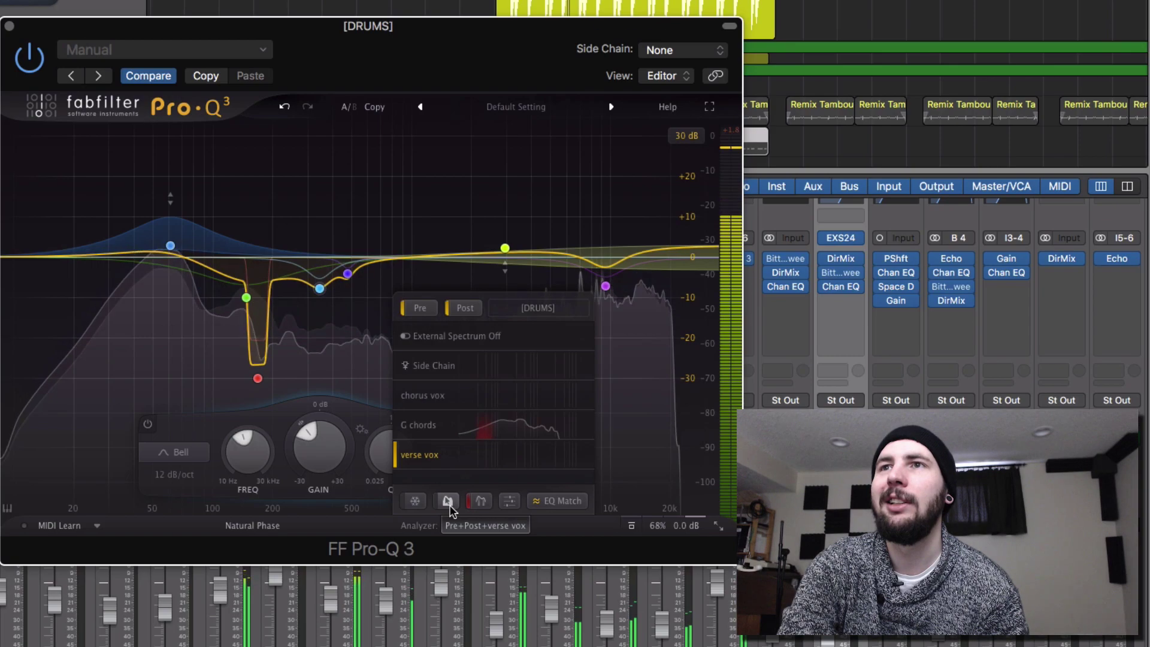
# Step: Enable external spectrum comparison and pick the G chords track as the source
pyautogui.click(448, 501)
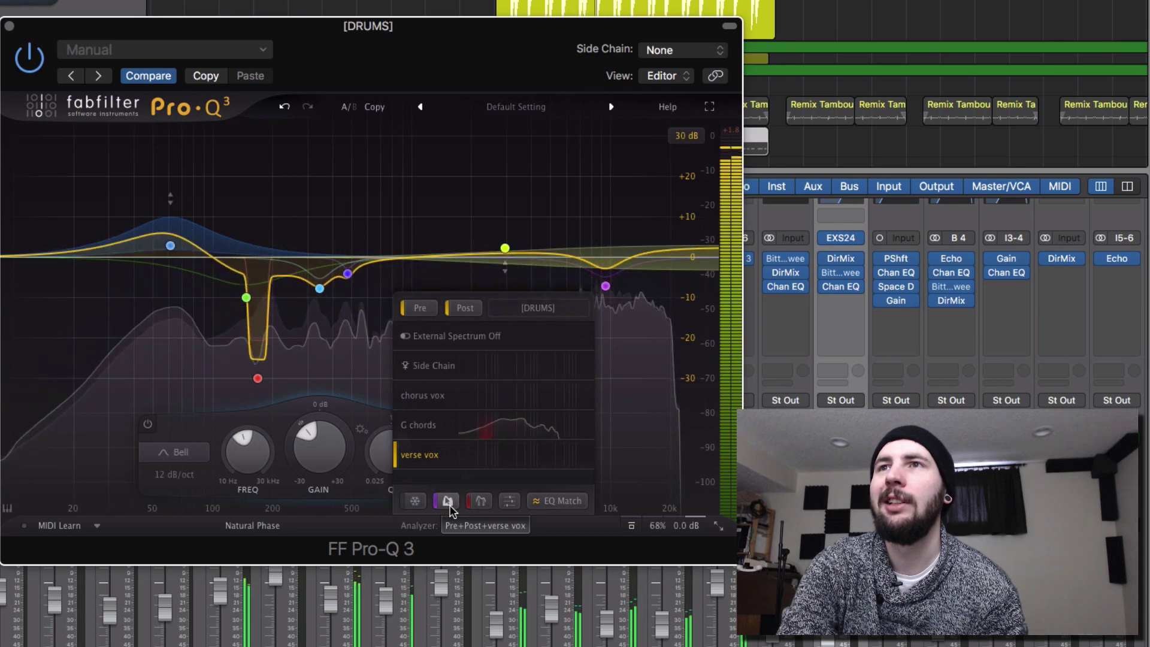
pyautogui.click(490, 427)
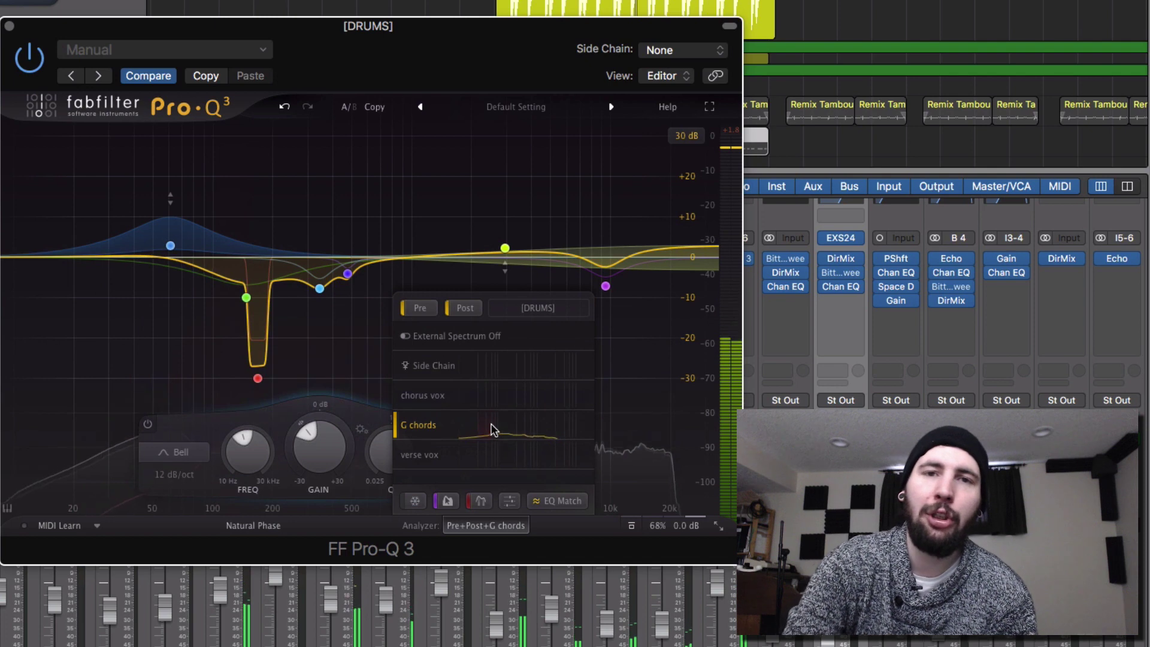